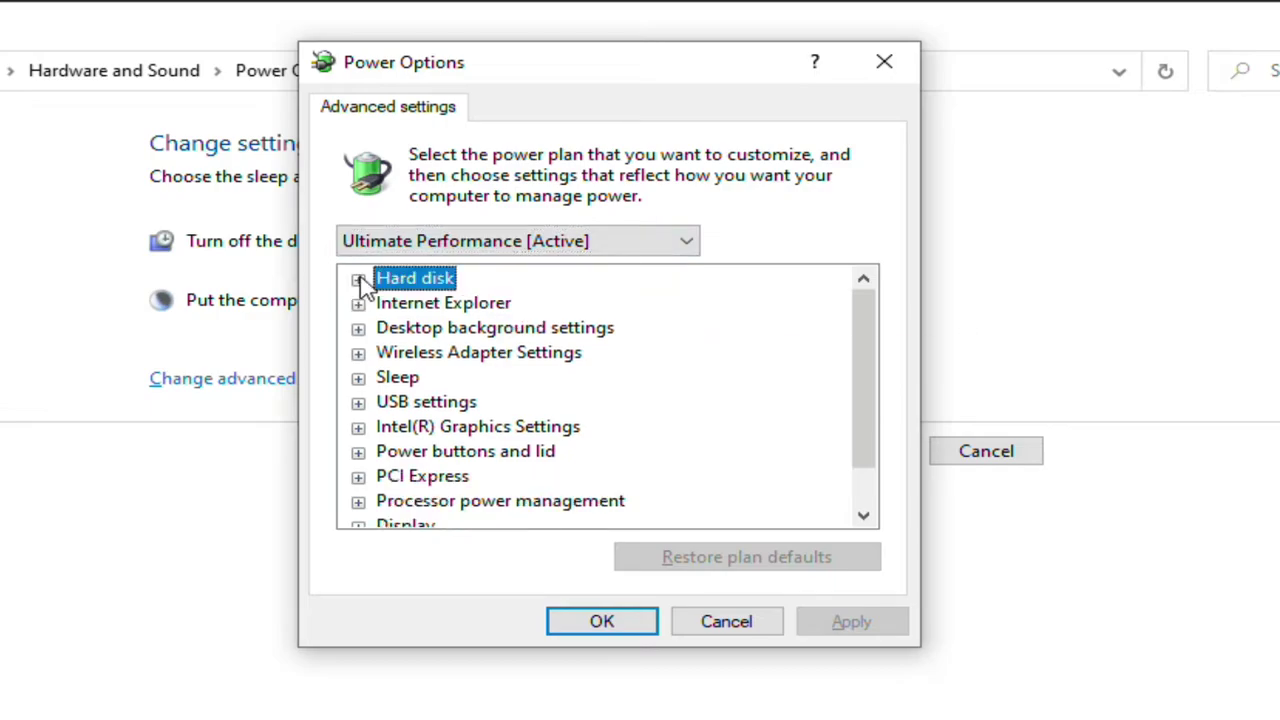
Step: Set the wireless adapter's Power Saving Mode to Maximum Performance and apply the change
{"action": "double_click", "coordinate": [462, 352]}
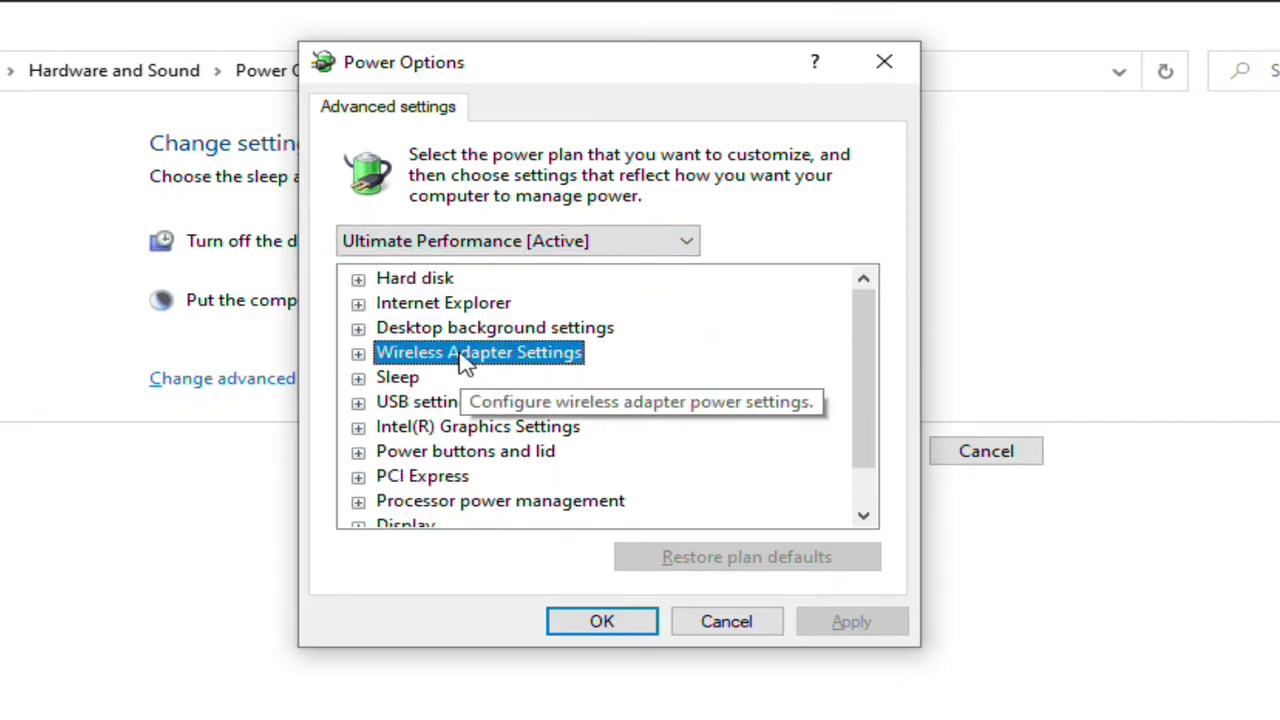
{"action": "double_click", "coordinate": [470, 377]}
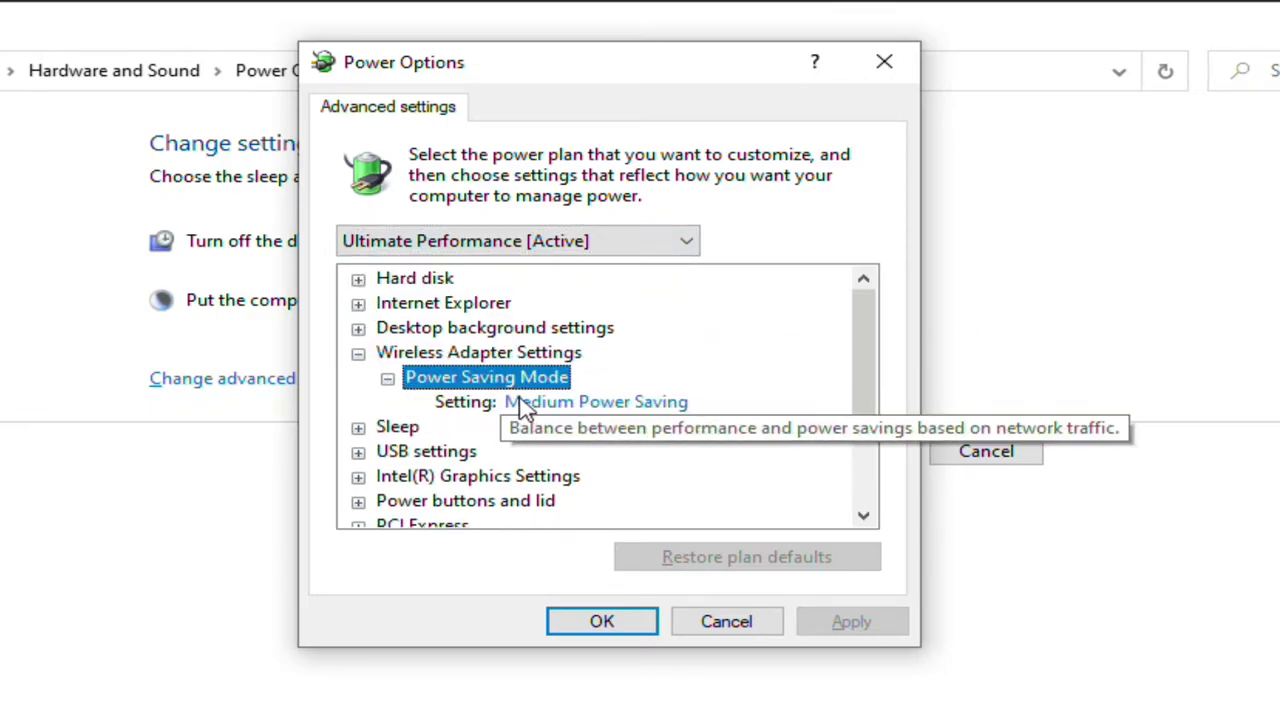
{"action": "left_click", "coordinate": [660, 405]}
{"action": "left_click", "coordinate": [670, 411]}
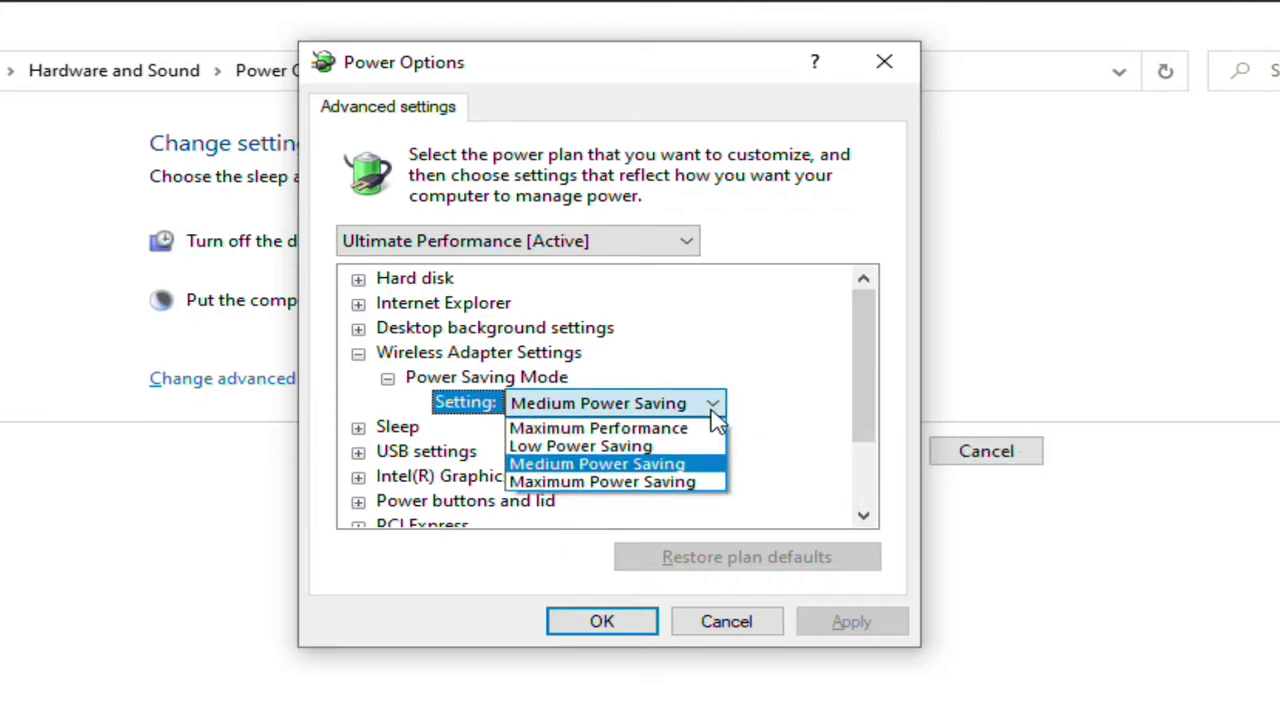
{"action": "left_click", "coordinate": [668, 428]}
{"action": "left_click", "coordinate": [854, 625]}
{"action": "left_click", "coordinate": [358, 353]}
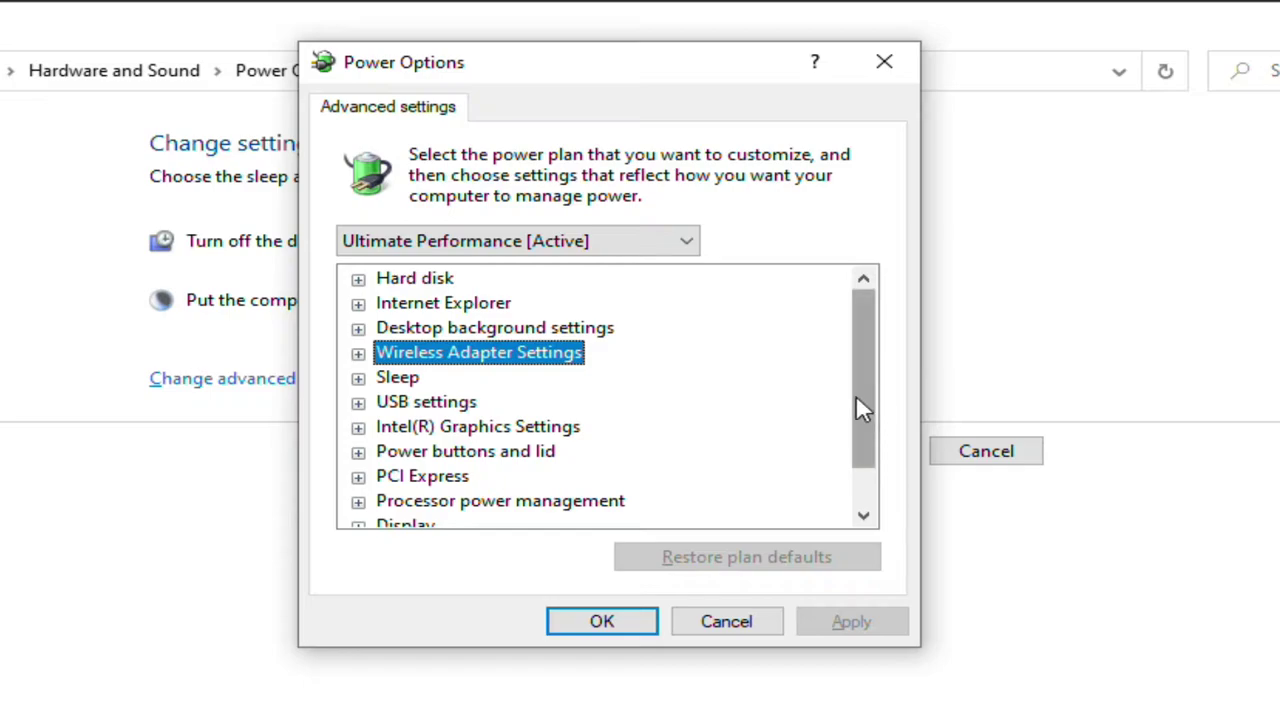
Step: Turn PCI Express Link State Power Management off and apply the change
{"action": "left_click_drag", "start_coordinate": [856, 395], "coordinate": [854, 489]}
{"action": "double_click", "coordinate": [433, 430]}
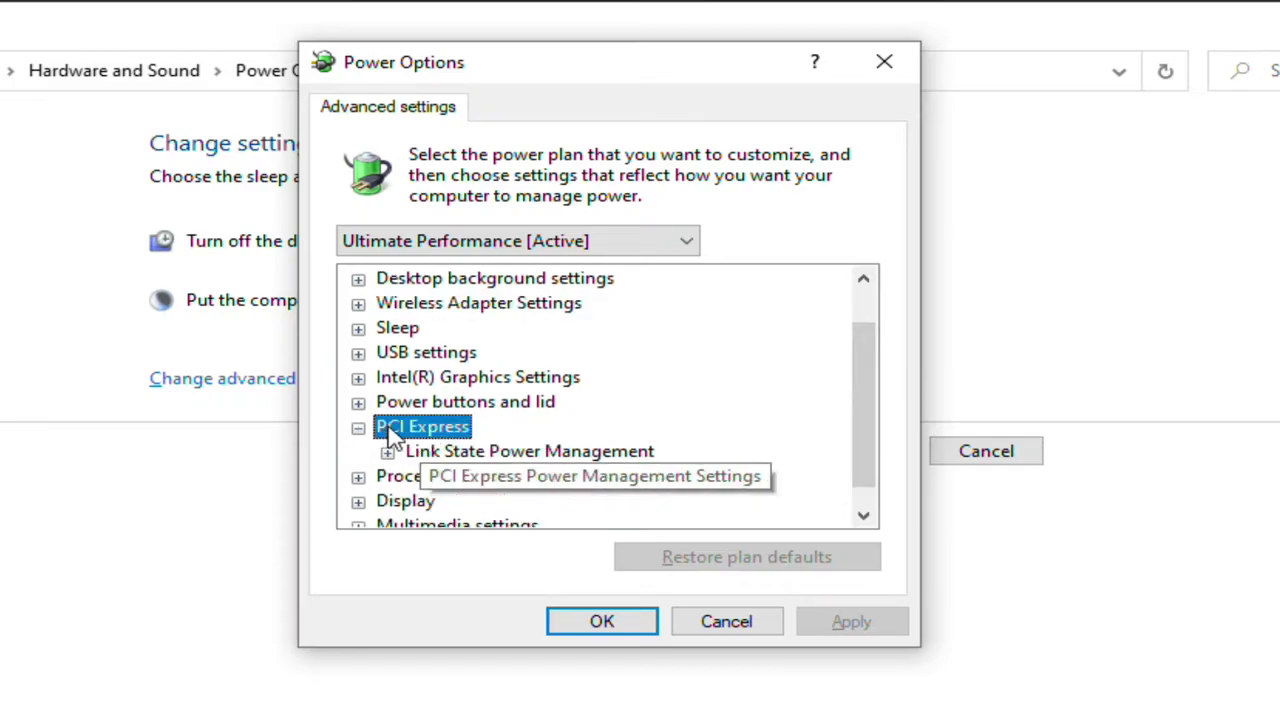
{"action": "double_click", "coordinate": [640, 455]}
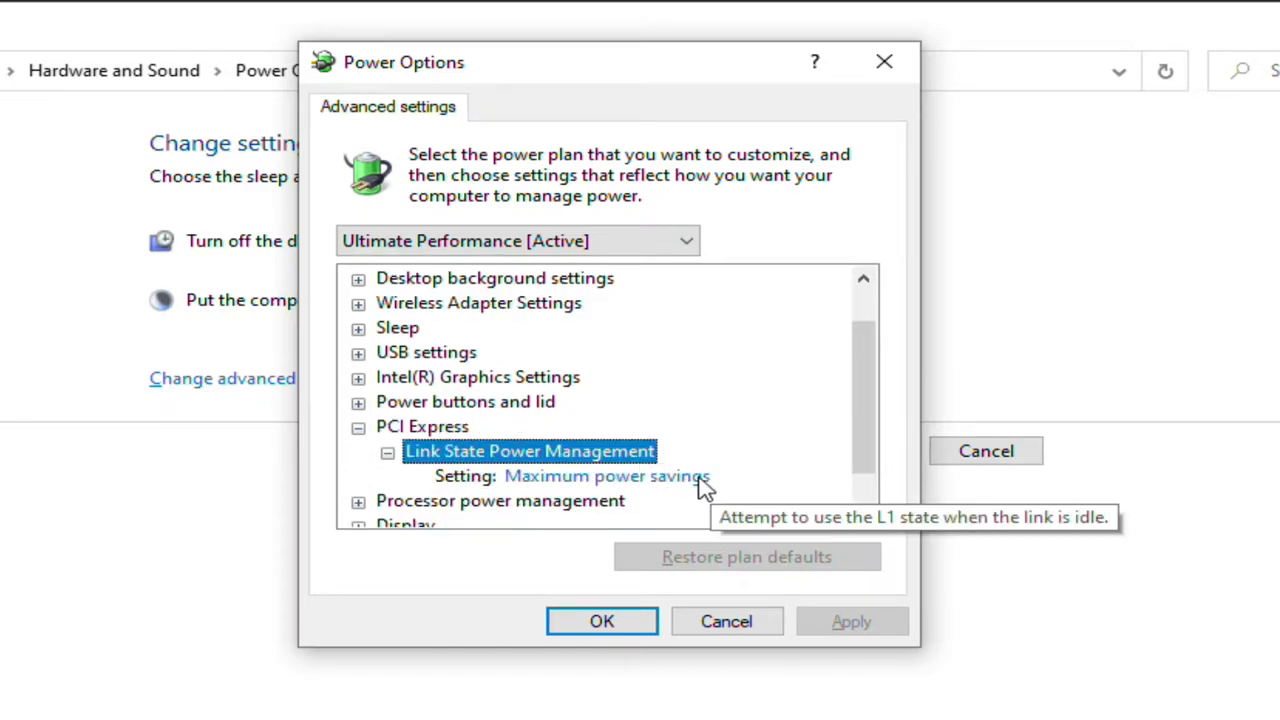
{"action": "left_click", "coordinate": [705, 478]}
{"action": "left_click", "coordinate": [650, 500]}
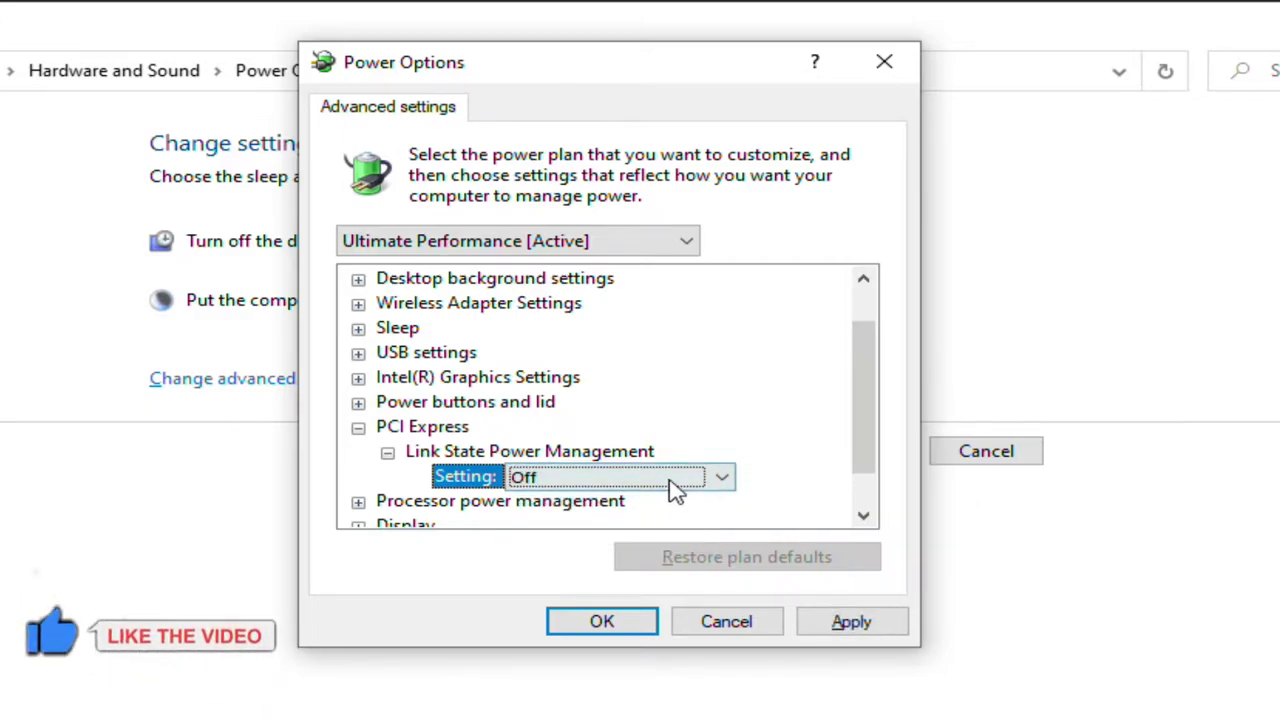
{"action": "left_click", "coordinate": [848, 622]}
{"action": "scroll", "coordinate": [870, 465], "scroll_direction": "down", "scroll_amount": 1}
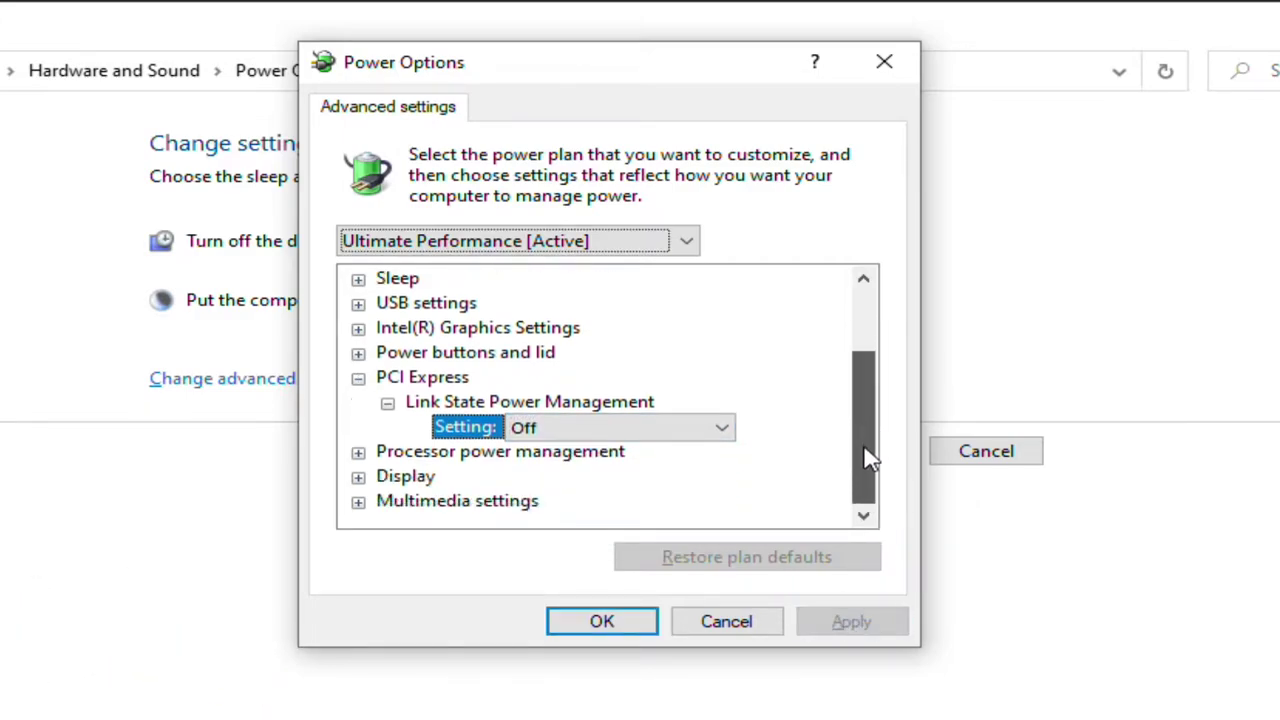
{"action": "left_click", "coordinate": [359, 378]}
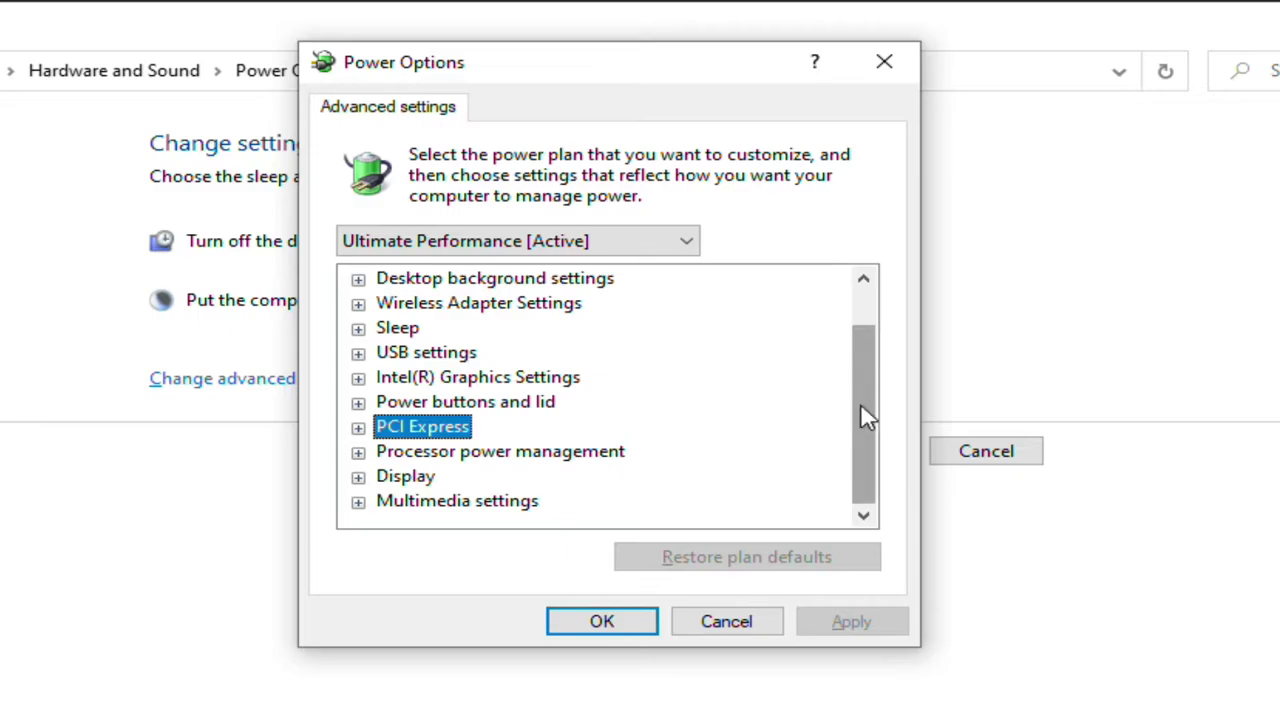
Step: Set the minimum processor state to 85% under processor power management and apply it
{"action": "double_click", "coordinate": [555, 452]}
{"action": "scroll", "coordinate": [874, 450], "scroll_direction": "down", "scroll_amount": 1}
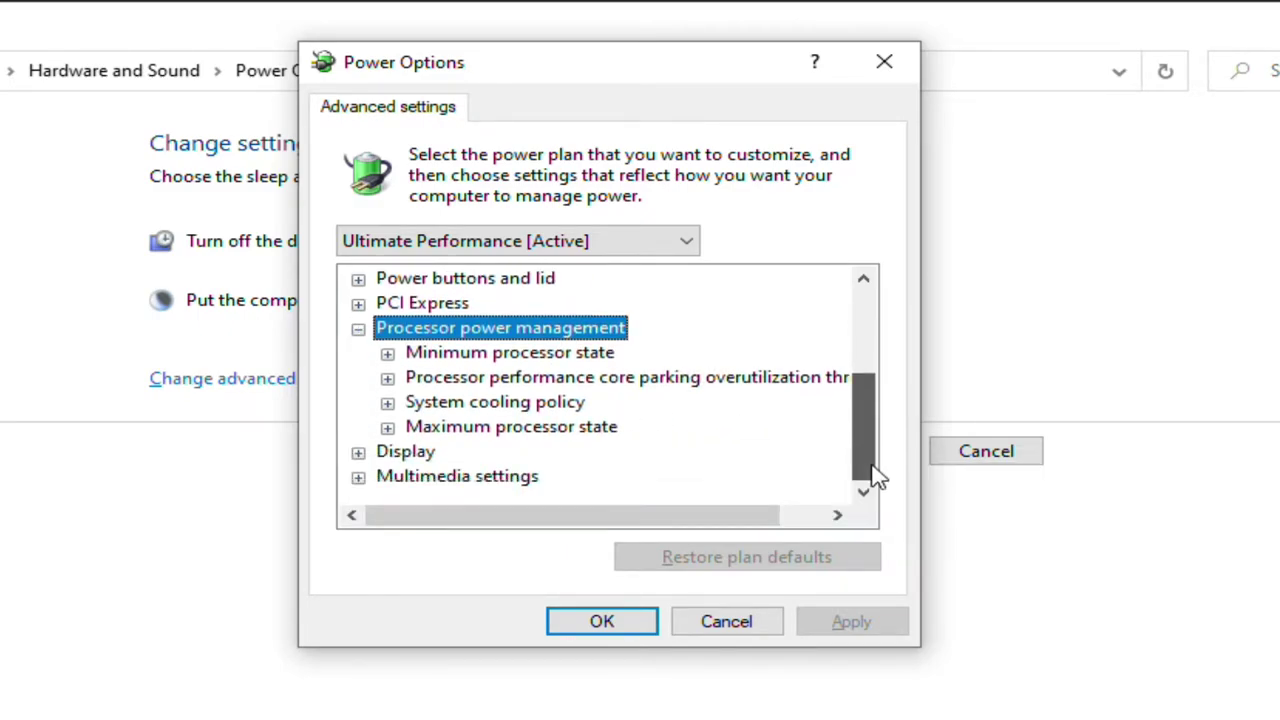
{"action": "double_click", "coordinate": [486, 354]}
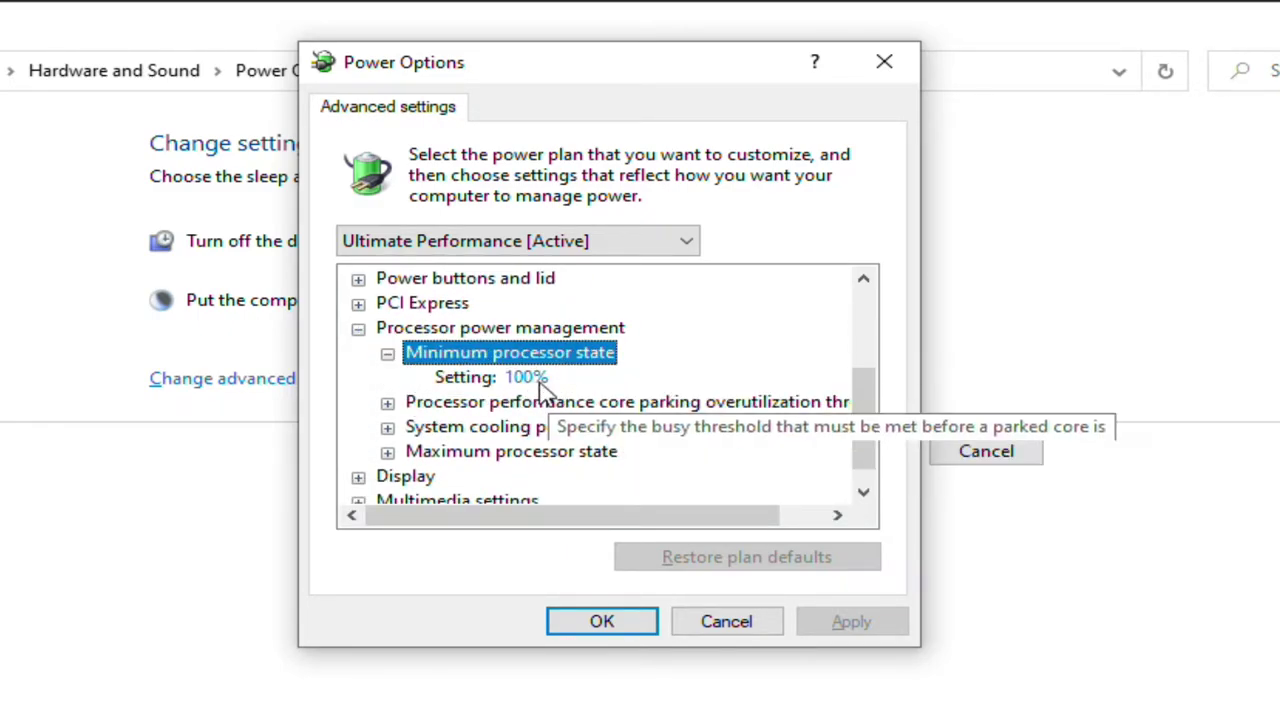
{"action": "left_click", "coordinate": [540, 378]}
{"action": "type", "text": "85"}
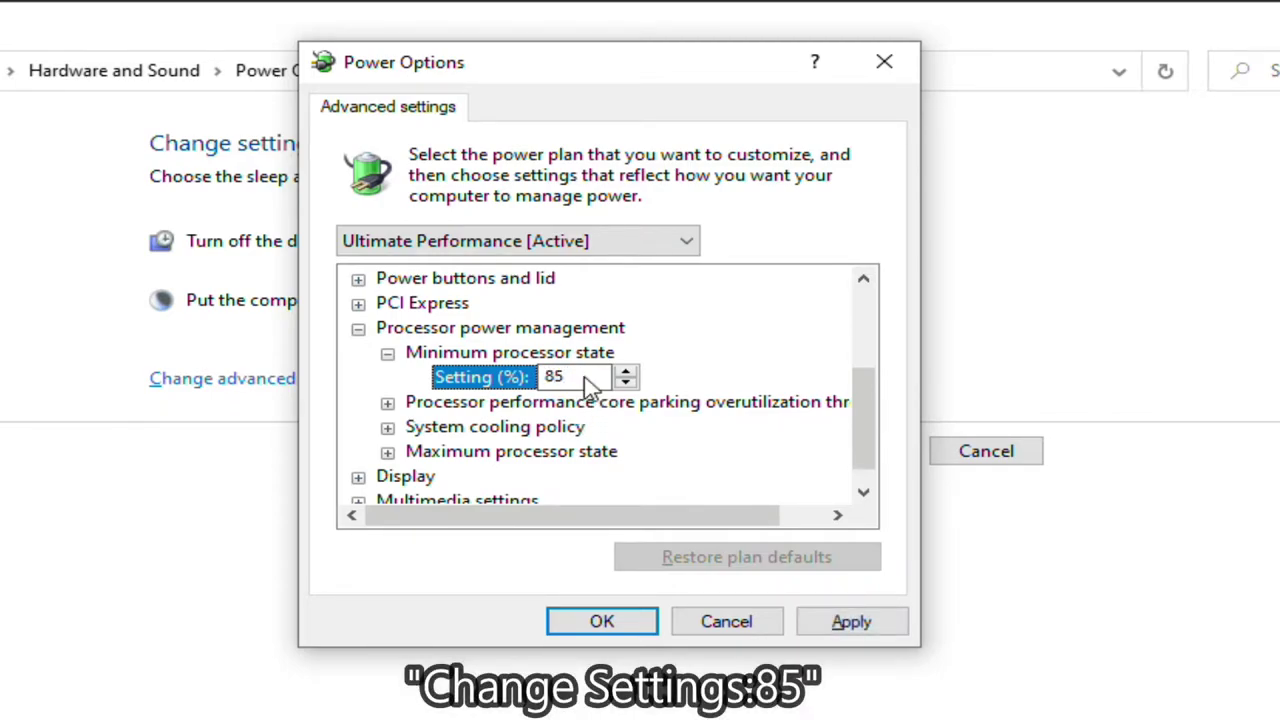
{"action": "left_click", "coordinate": [853, 622]}
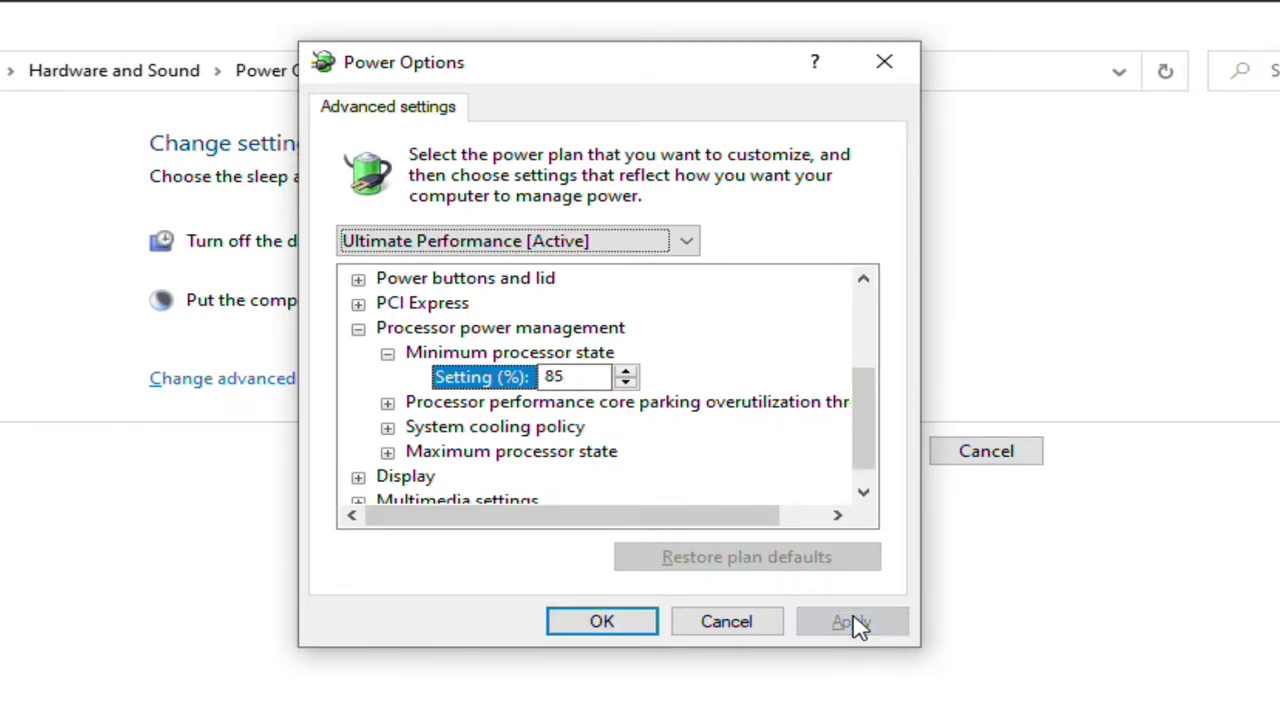
Step: Set the maximum processor state to 95% and apply it
{"action": "double_click", "coordinate": [540, 452]}
{"action": "scroll", "coordinate": [877, 429], "scroll_direction": "down", "scroll_amount": 1}
{"action": "left_click", "coordinate": [543, 426]}
{"action": "left_click", "coordinate": [592, 427]}
{"action": "type", "text": "95"}
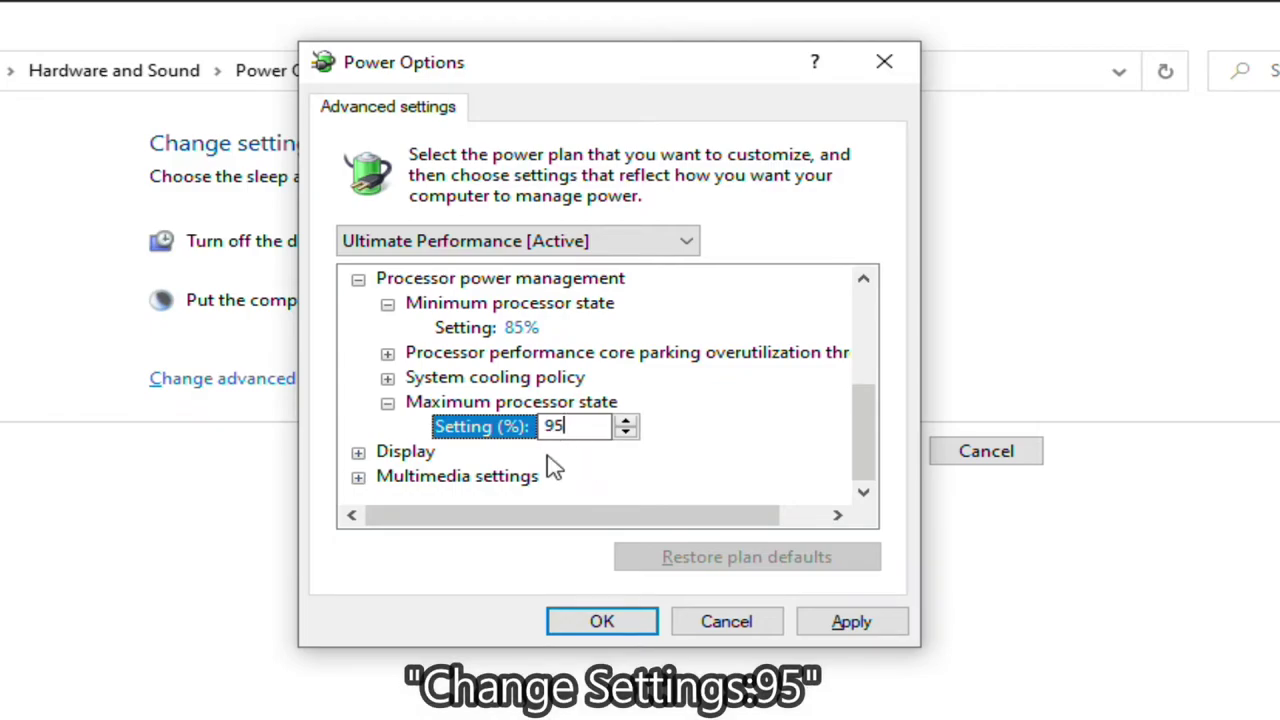
{"action": "left_click", "coordinate": [855, 624]}
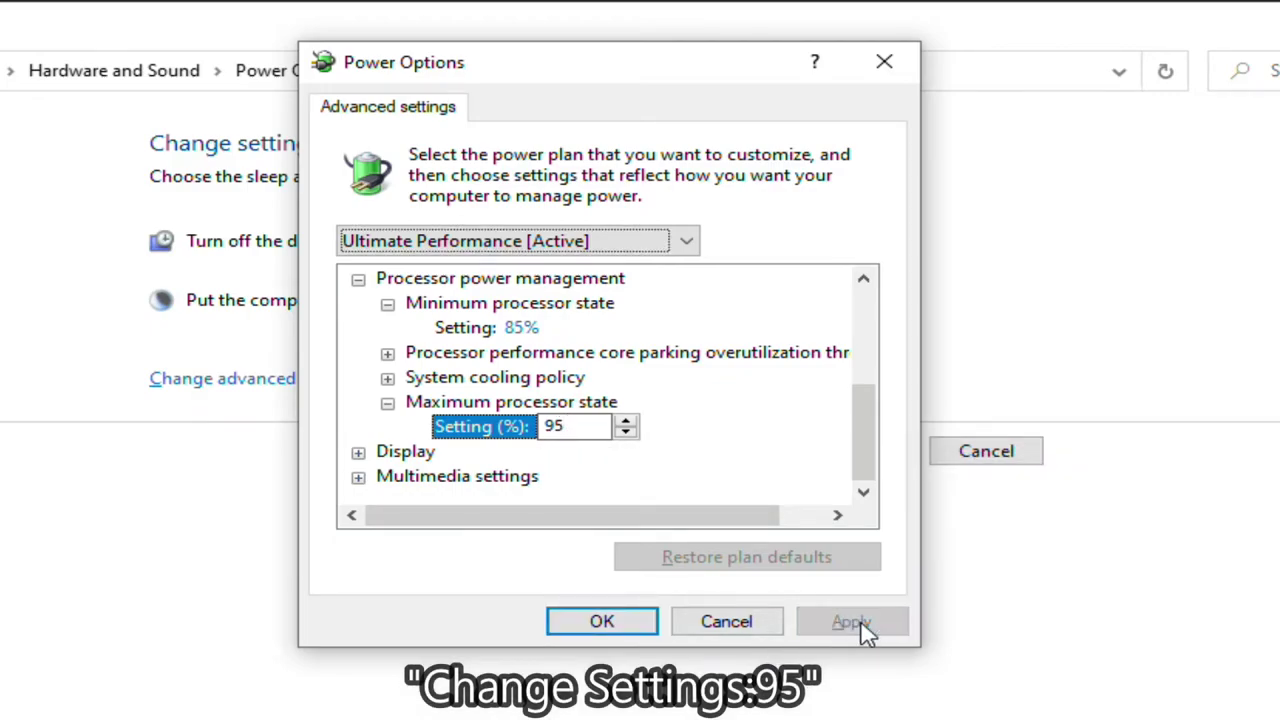
Step: Confirm the advanced power settings, return to the power plan overview and close the window
{"action": "left_click", "coordinate": [610, 628]}
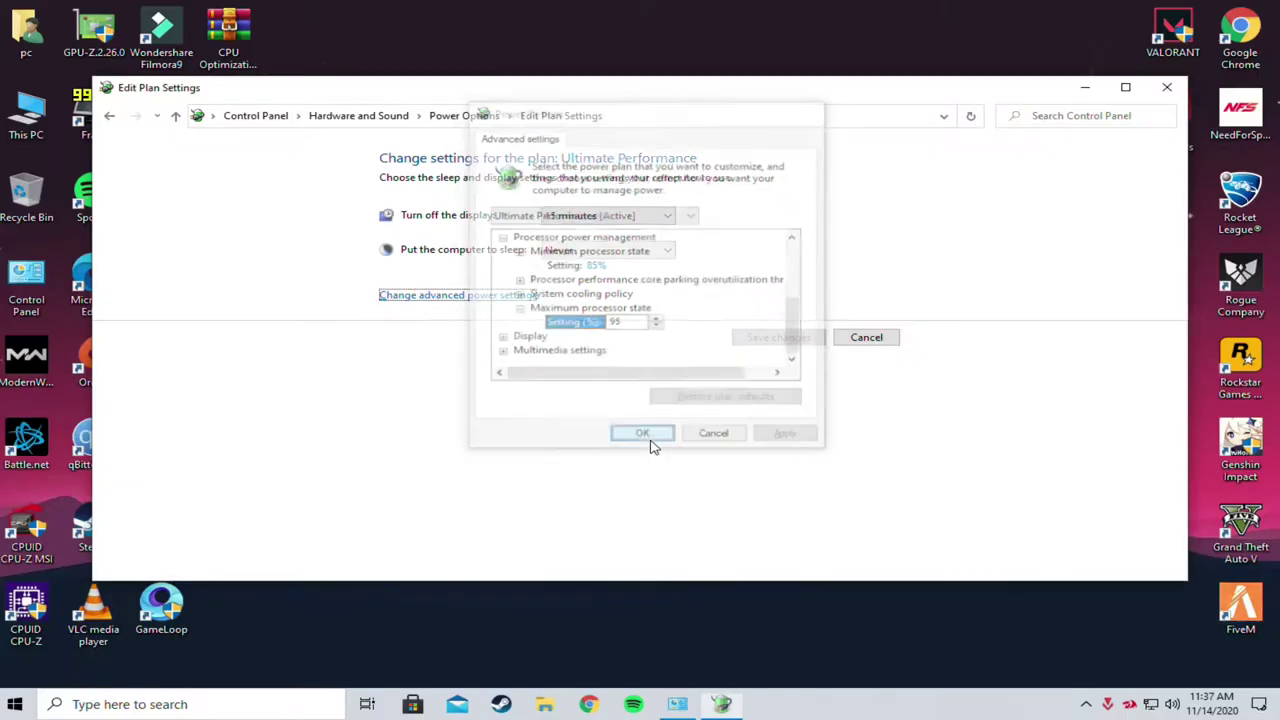
{"action": "left_click", "coordinate": [464, 115]}
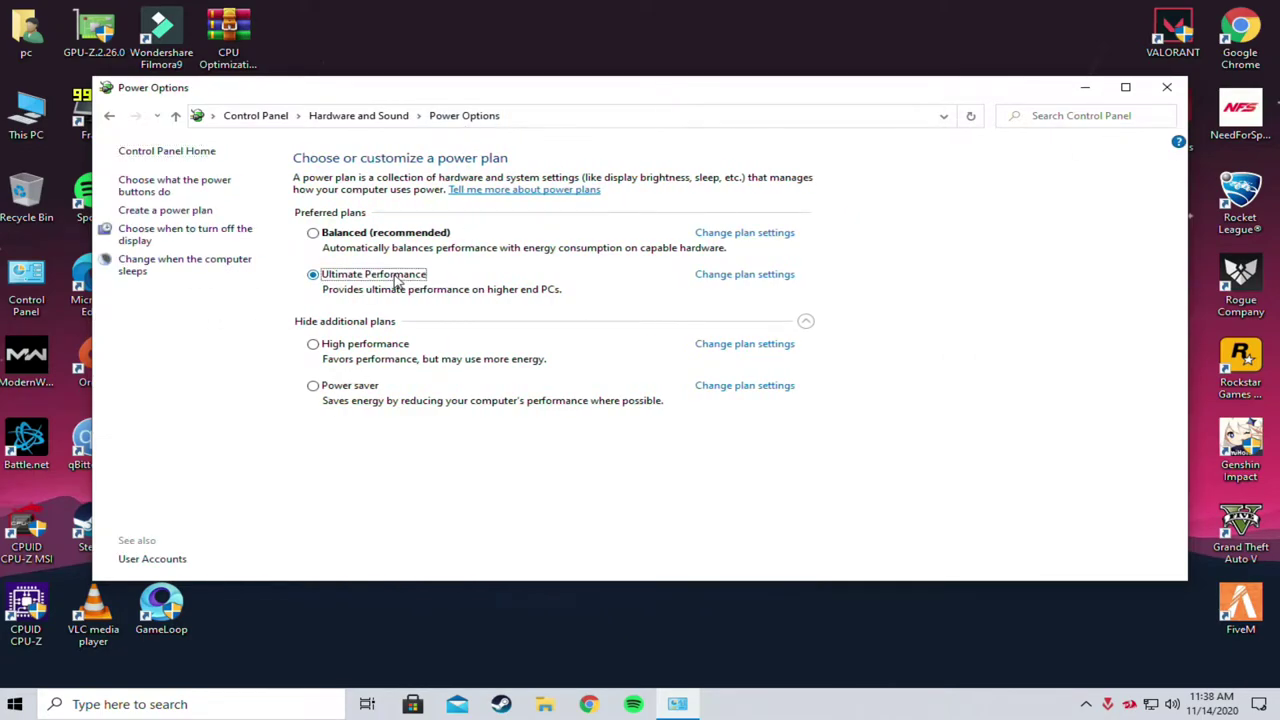
{"action": "left_click", "coordinate": [1166, 87]}
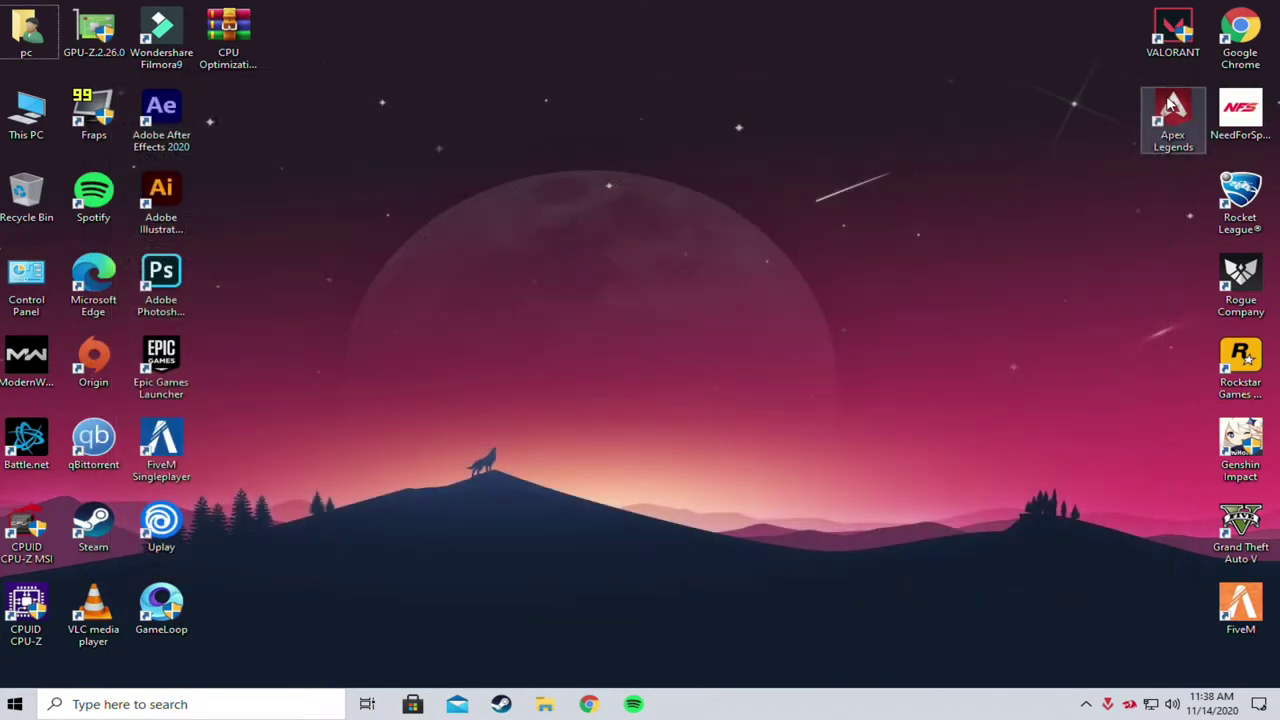
Step: Launch the system configuration utility by running msconfig from the Run dialog
{"action": "right_click", "coordinate": [15, 704]}
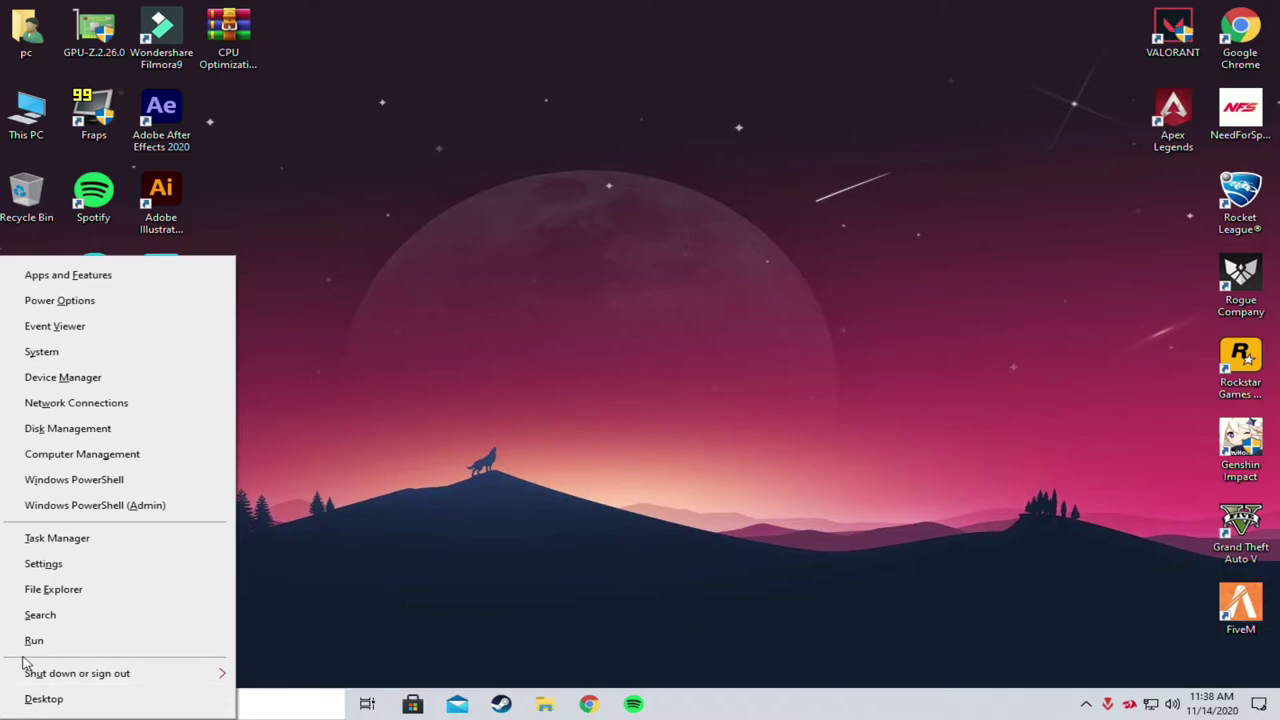
{"action": "left_click", "coordinate": [30, 640]}
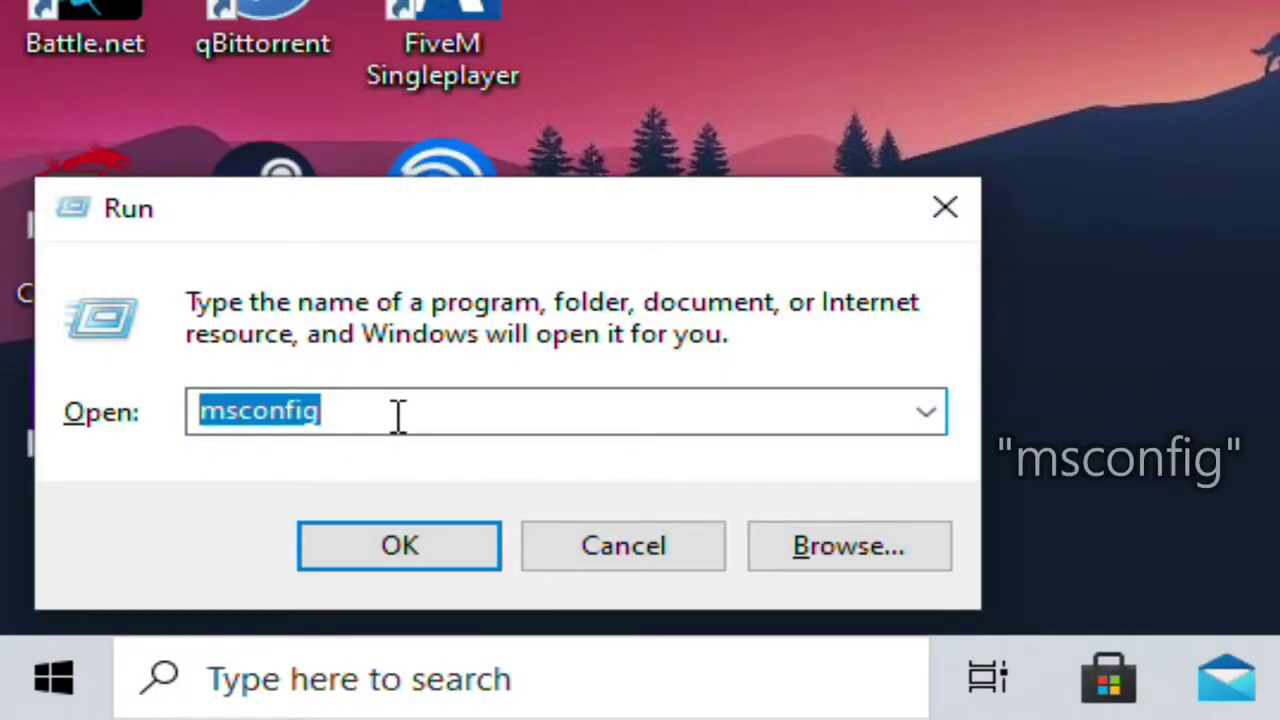
{"action": "key", "text": "BackSpace"}
{"action": "type", "text": "mscon"}
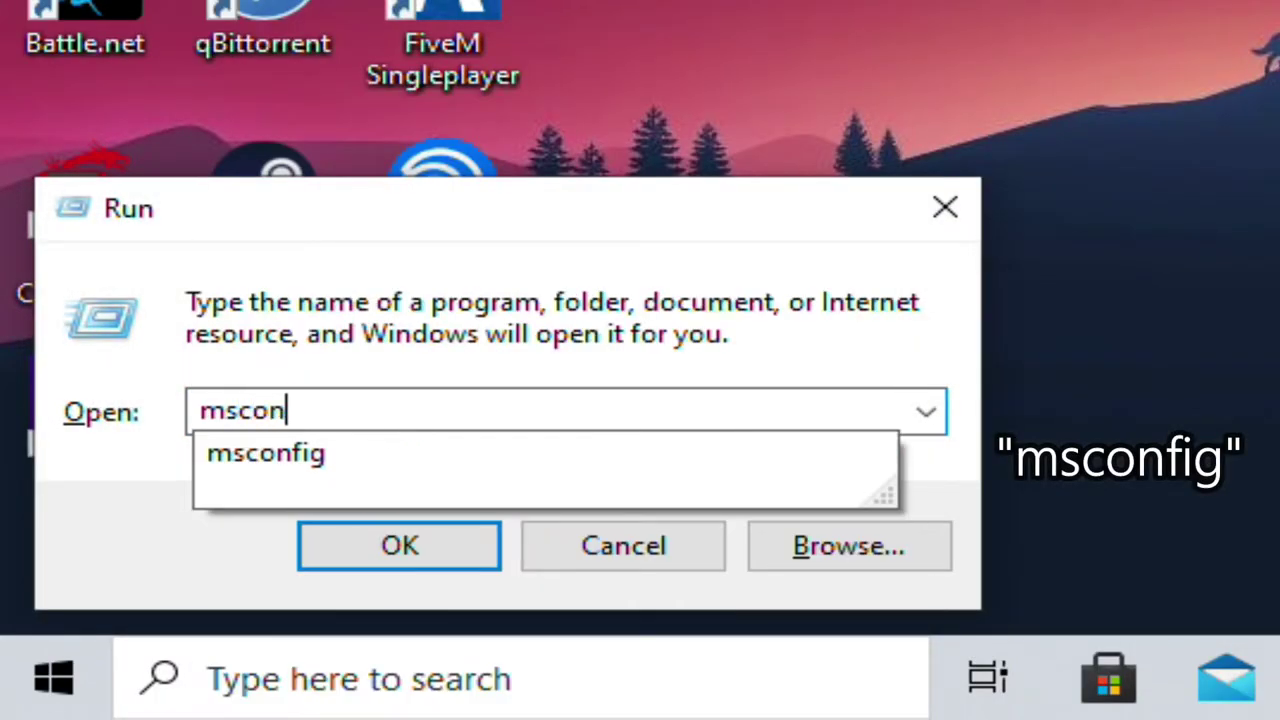
{"action": "type", "text": "fig"}
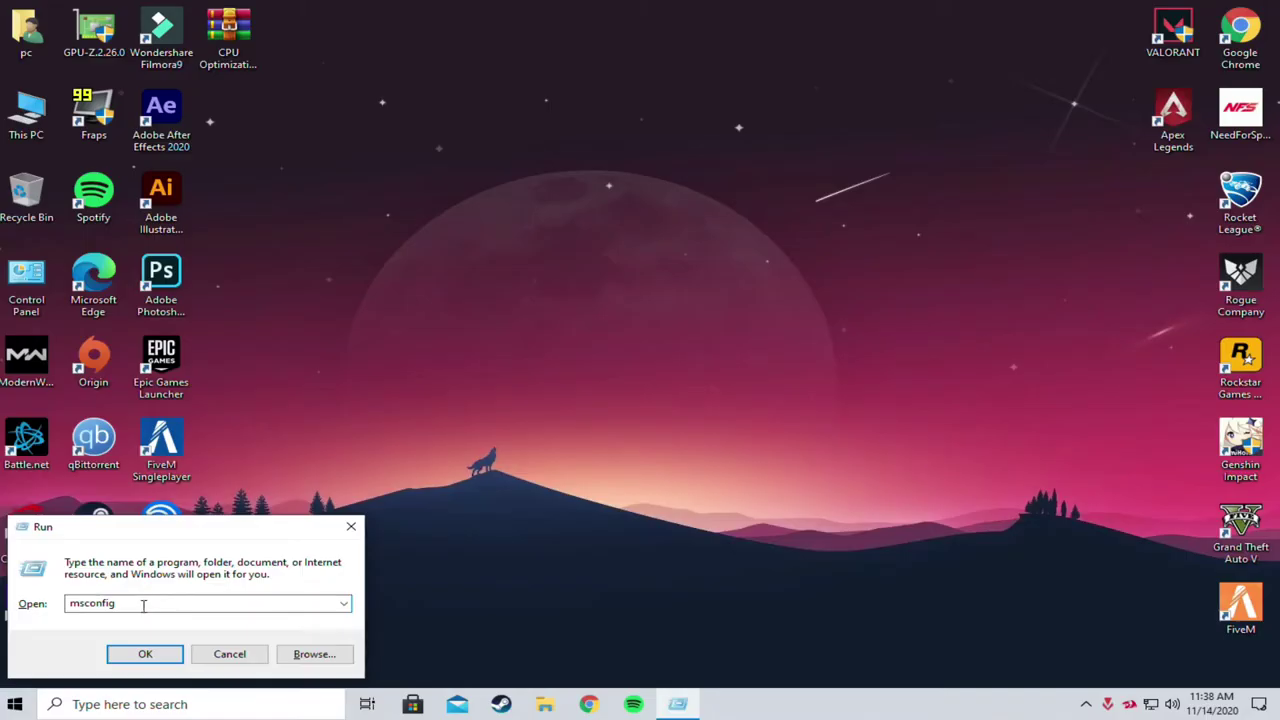
{"action": "left_click", "coordinate": [145, 654]}
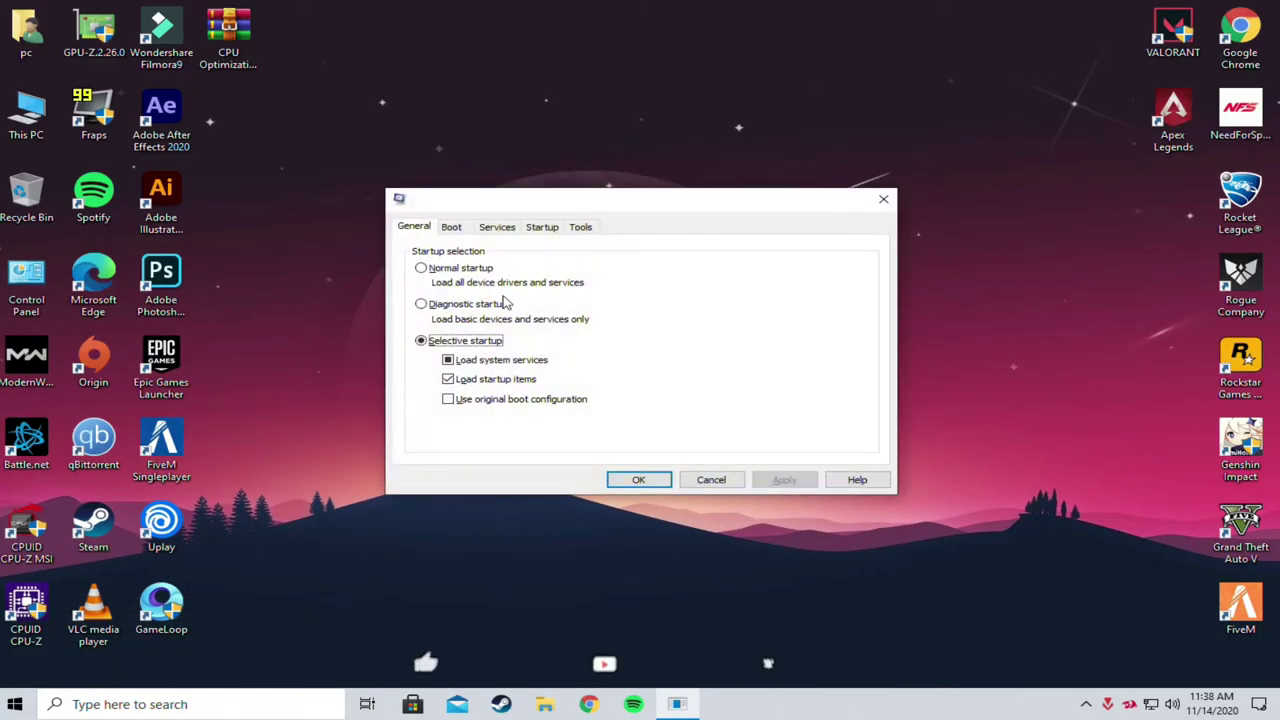
Step: Enable the Number of processors option in the advanced boot options
{"action": "left_click", "coordinate": [460, 230]}
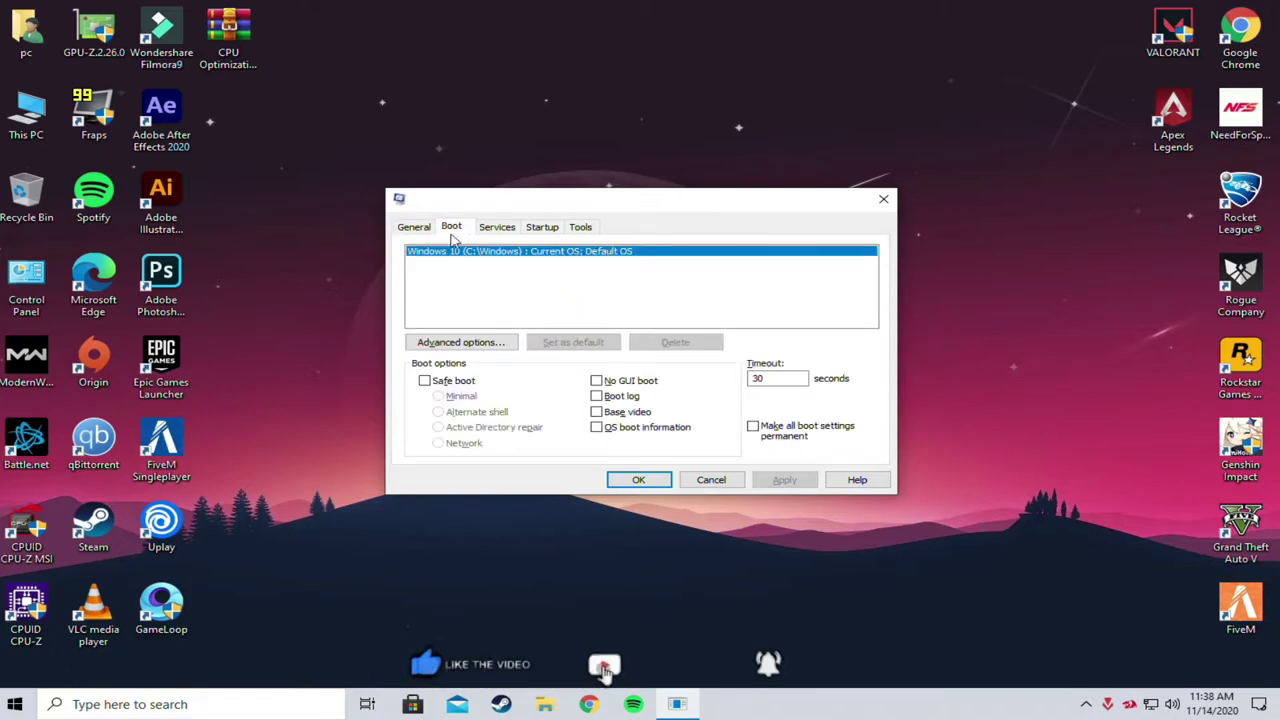
{"action": "left_click", "coordinate": [462, 342]}
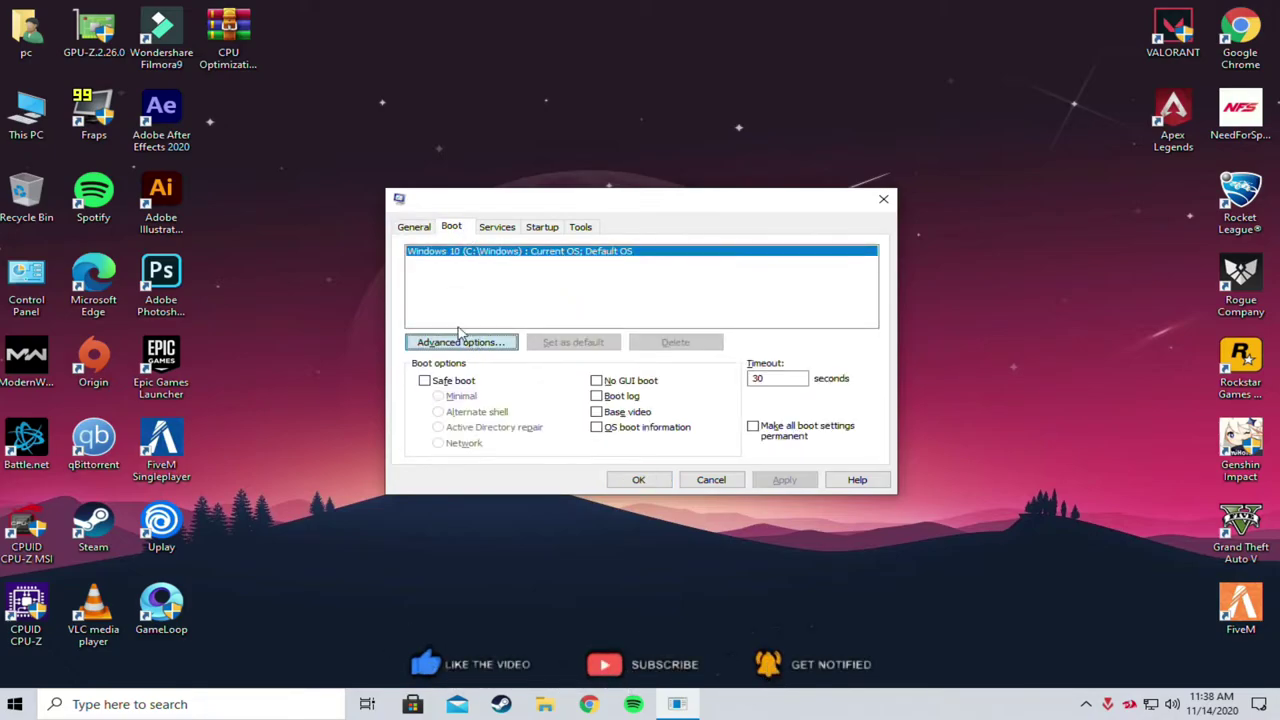
{"action": "left_click", "coordinate": [488, 229]}
{"action": "left_click", "coordinate": [576, 250]}
{"action": "left_click", "coordinate": [576, 252]}
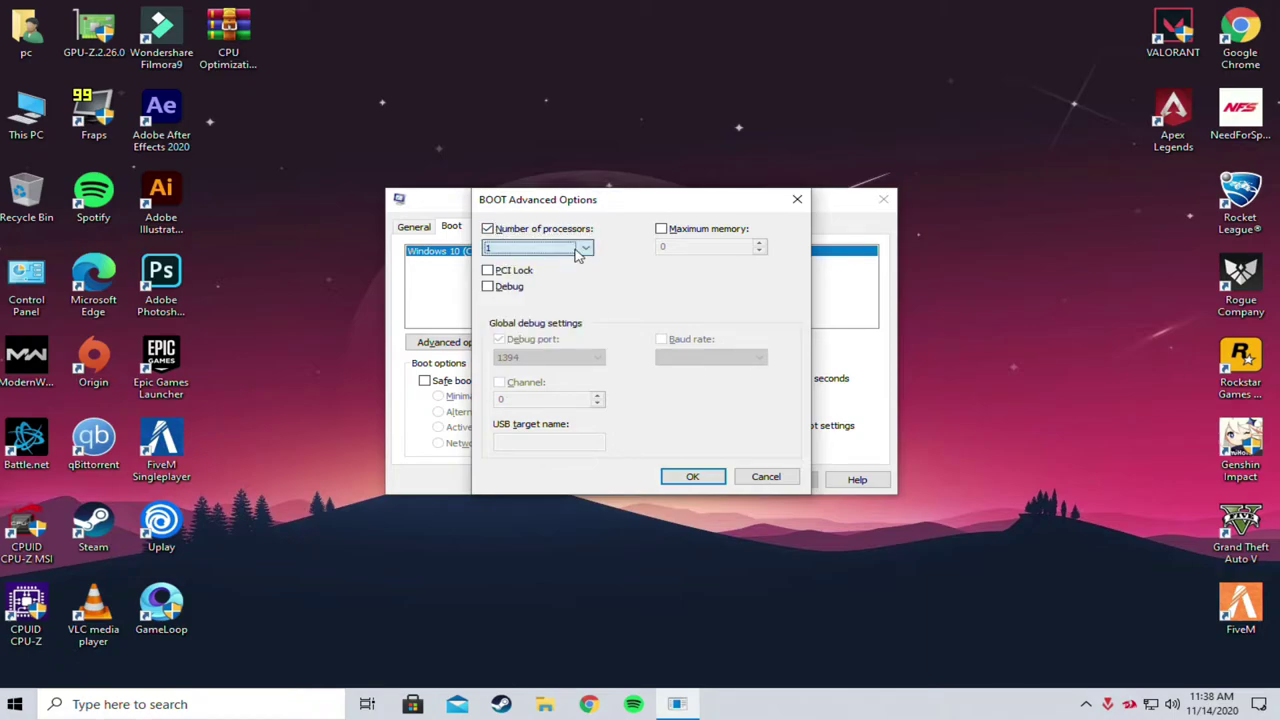
Step: Check the CPU's logical processor count in Task Manager's performance data, and close Task Manager
{"action": "right_click", "coordinate": [15, 704]}
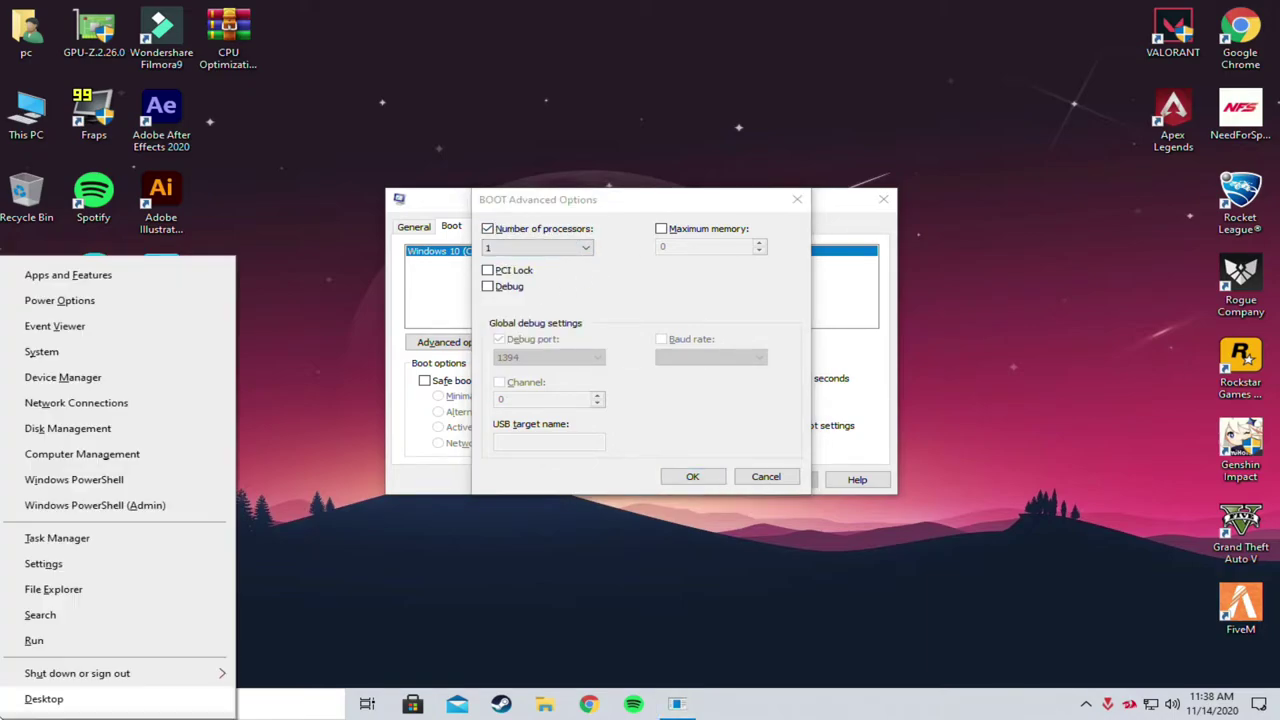
{"action": "left_click", "coordinate": [57, 538]}
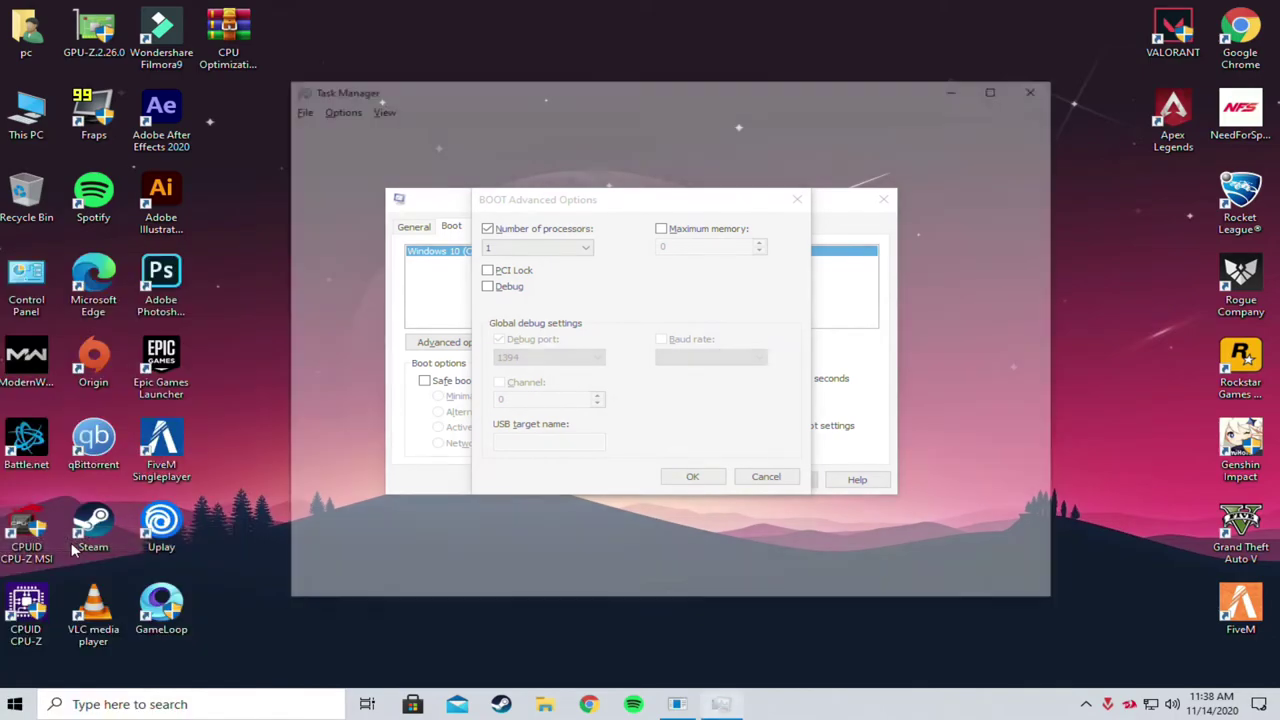
{"action": "left_click", "coordinate": [366, 127]}
{"action": "left_click", "coordinate": [366, 170]}
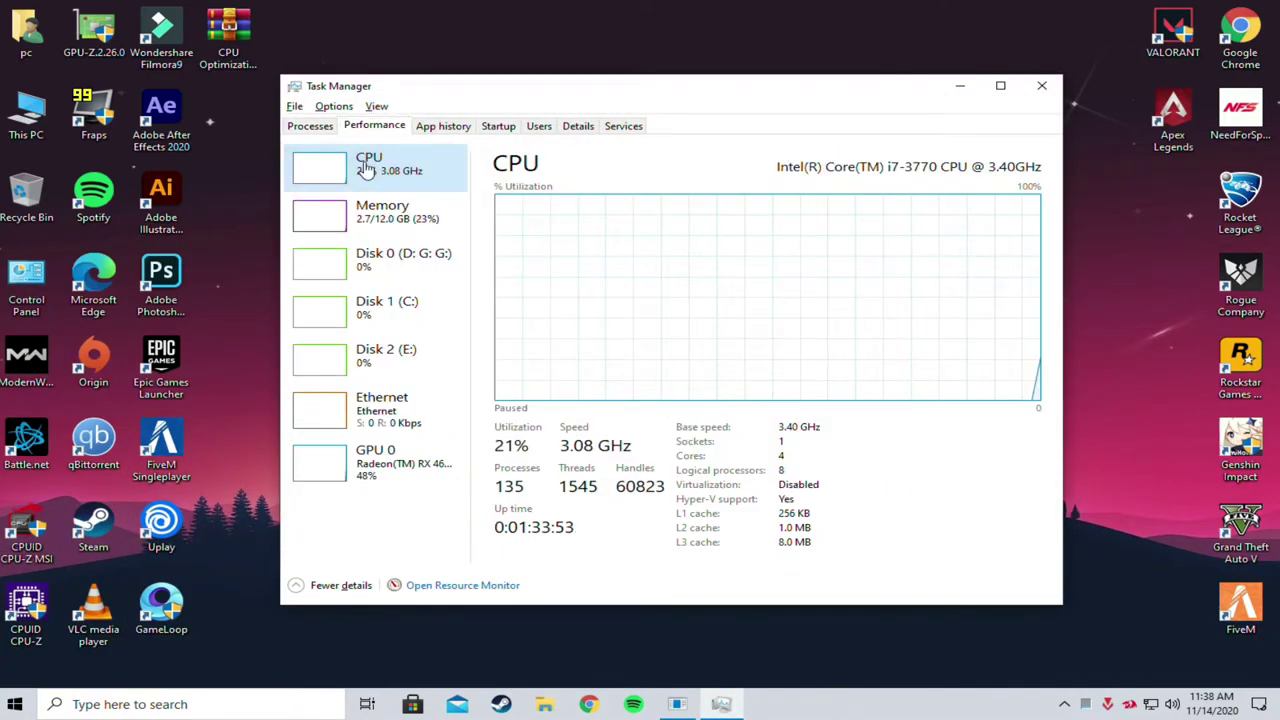
{"action": "left_click", "coordinate": [779, 481]}
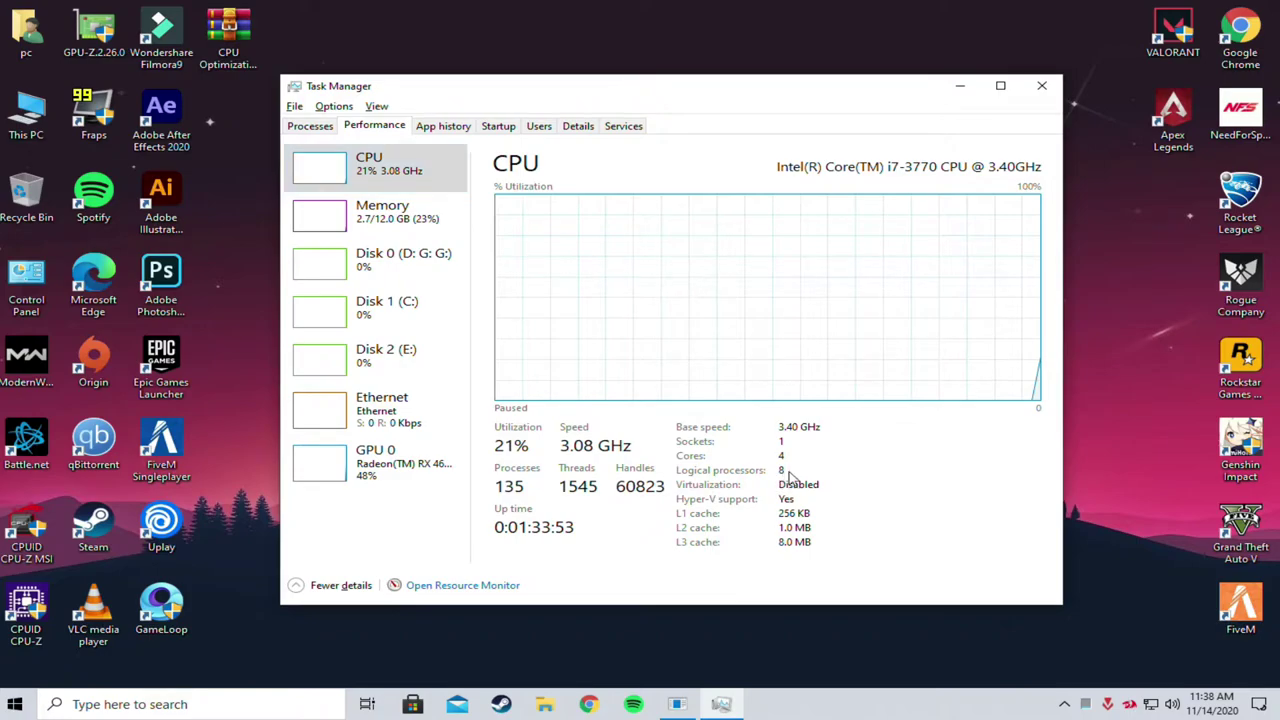
{"action": "left_click", "coordinate": [1042, 86]}
Step: Set the number of boot processors to 8, apply the boot settings and close the system configuration
{"action": "left_click", "coordinate": [540, 248]}
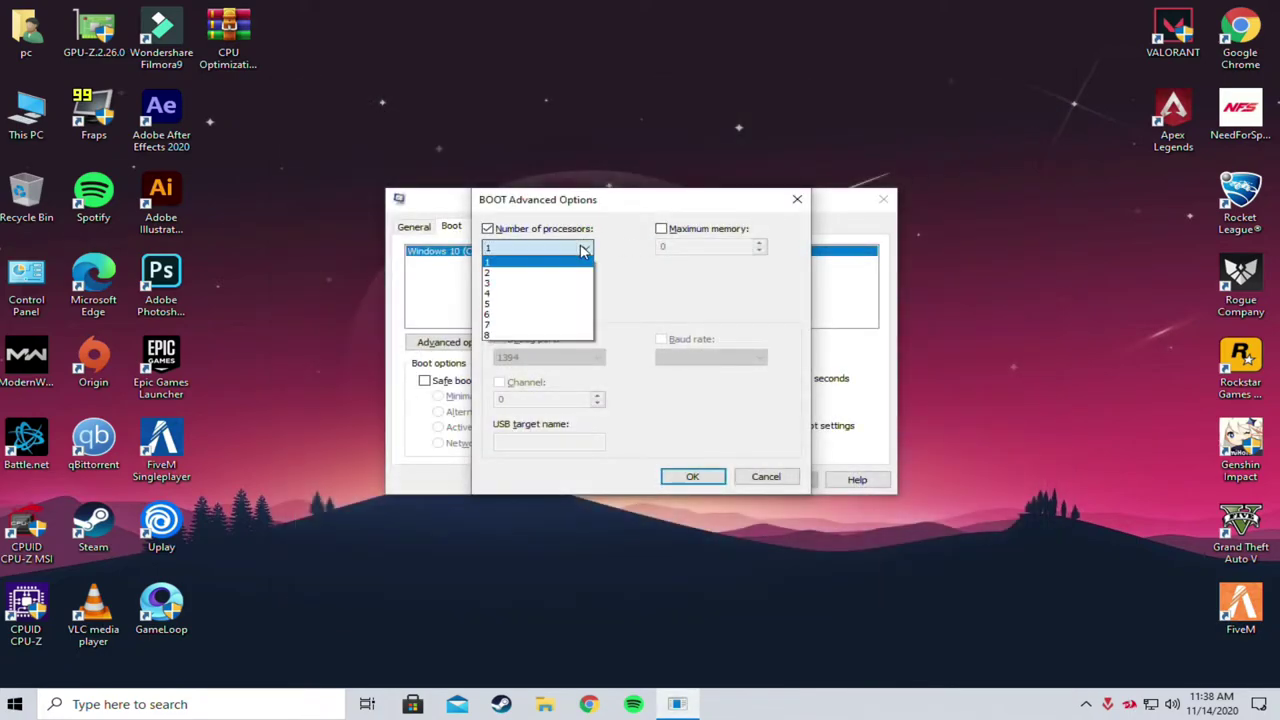
{"action": "left_click", "coordinate": [532, 335]}
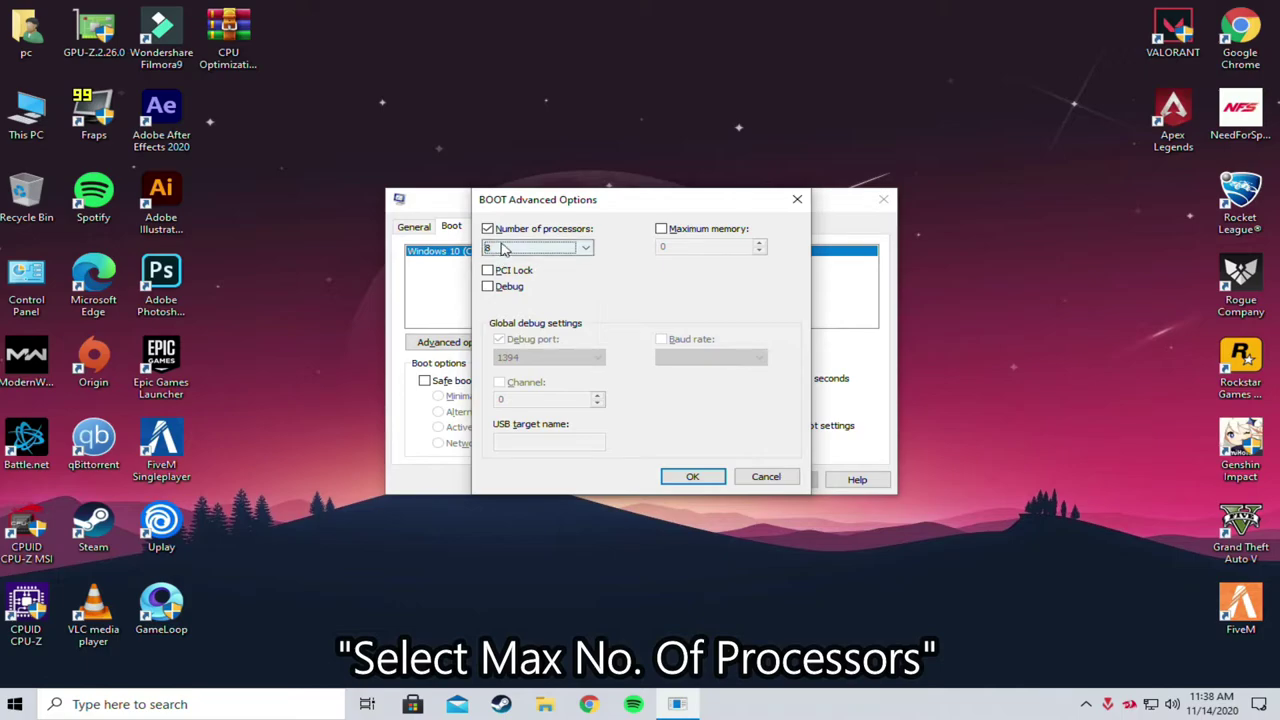
{"action": "left_click", "coordinate": [692, 477]}
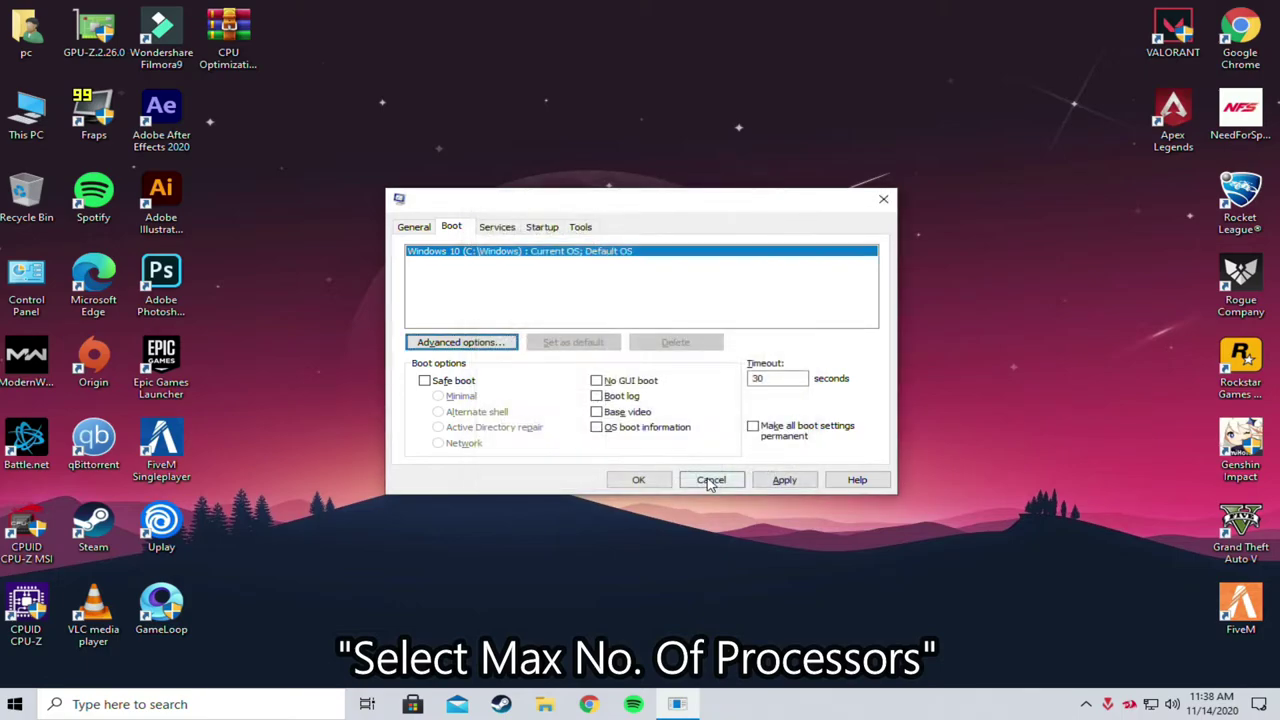
{"action": "left_click", "coordinate": [785, 481]}
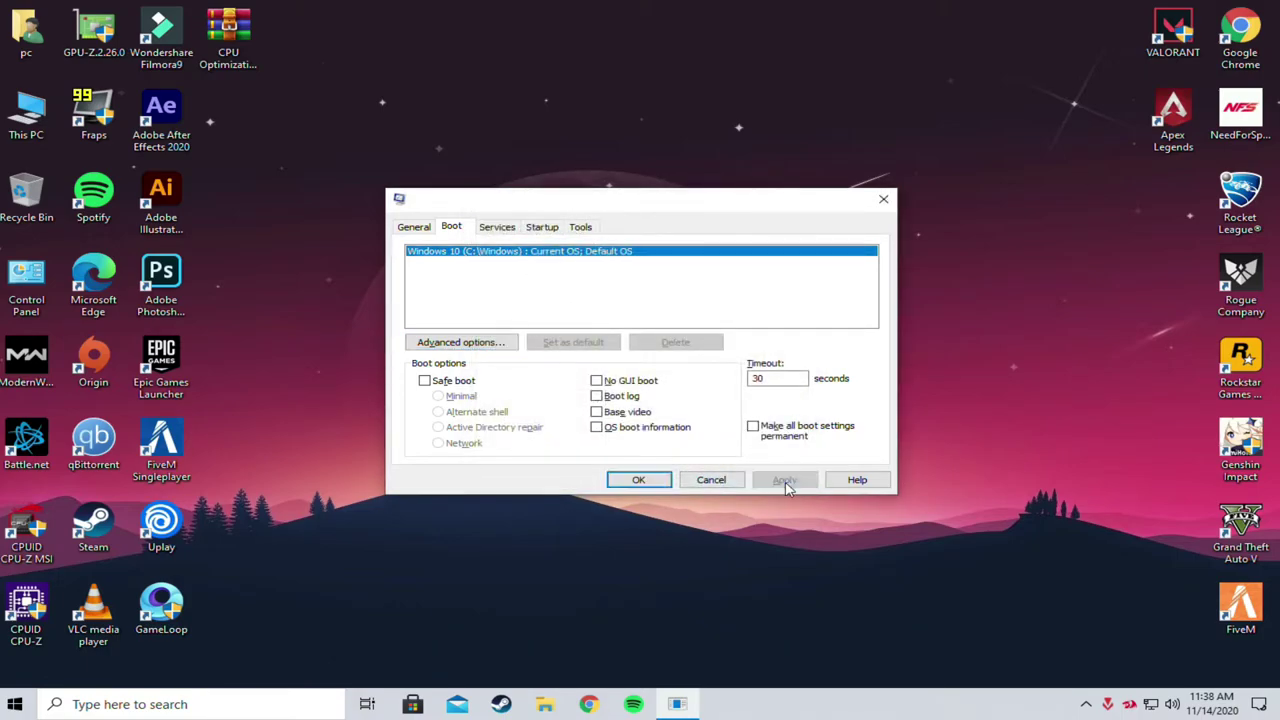
{"action": "left_click", "coordinate": [639, 481]}
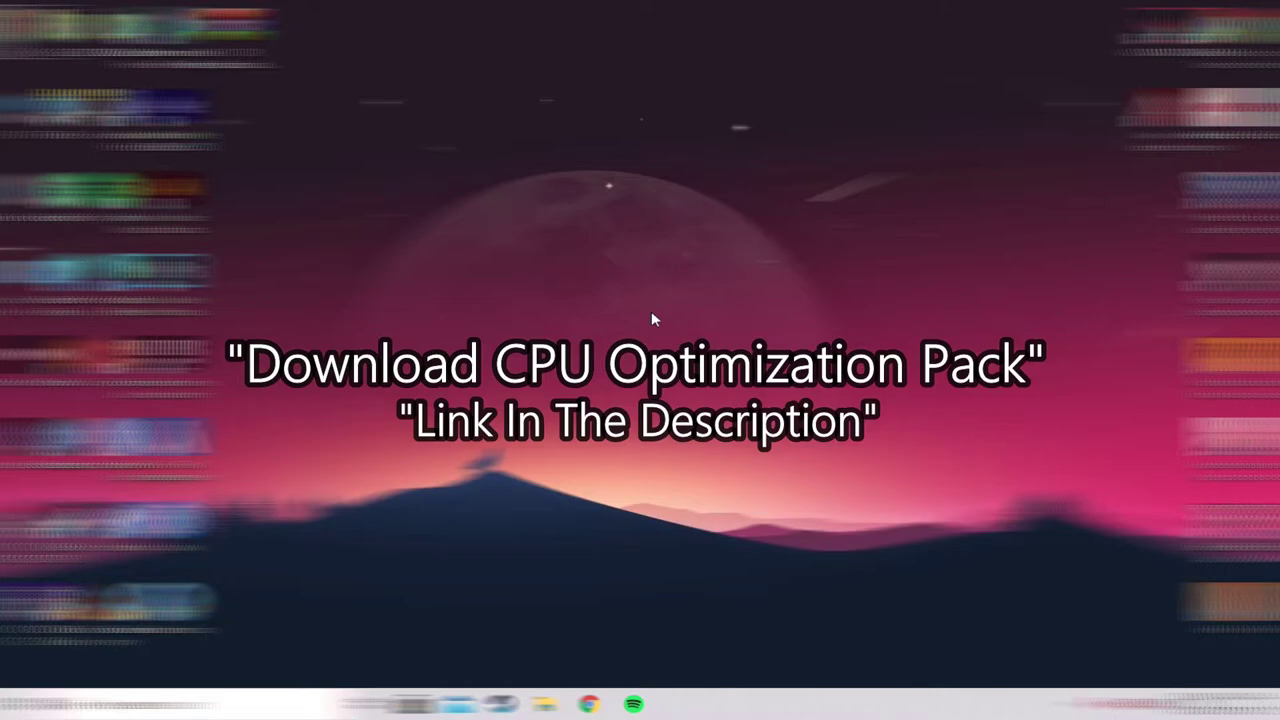
Step: Extract the CPU Optimization archive onto the desktop and place the extracted folder beside it
{"action": "left_click_drag", "start_coordinate": [252, 55], "coordinate": [495, 37]}
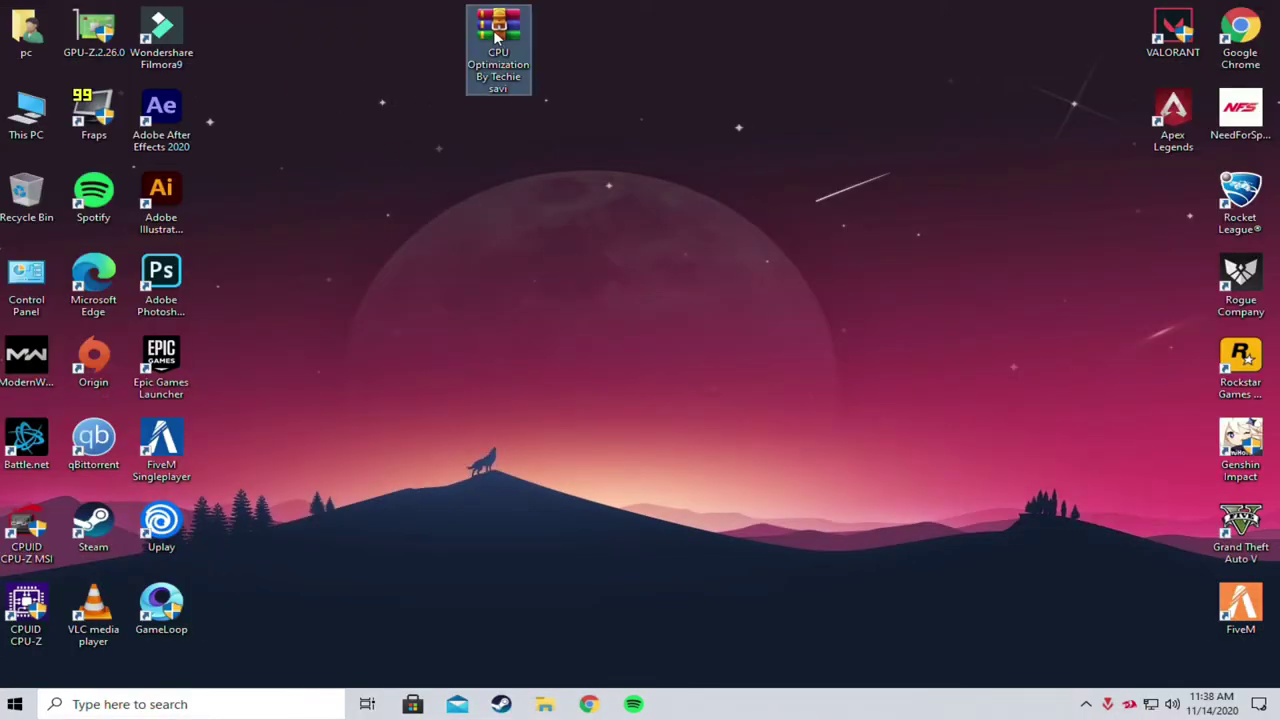
{"action": "right_click", "coordinate": [498, 53]}
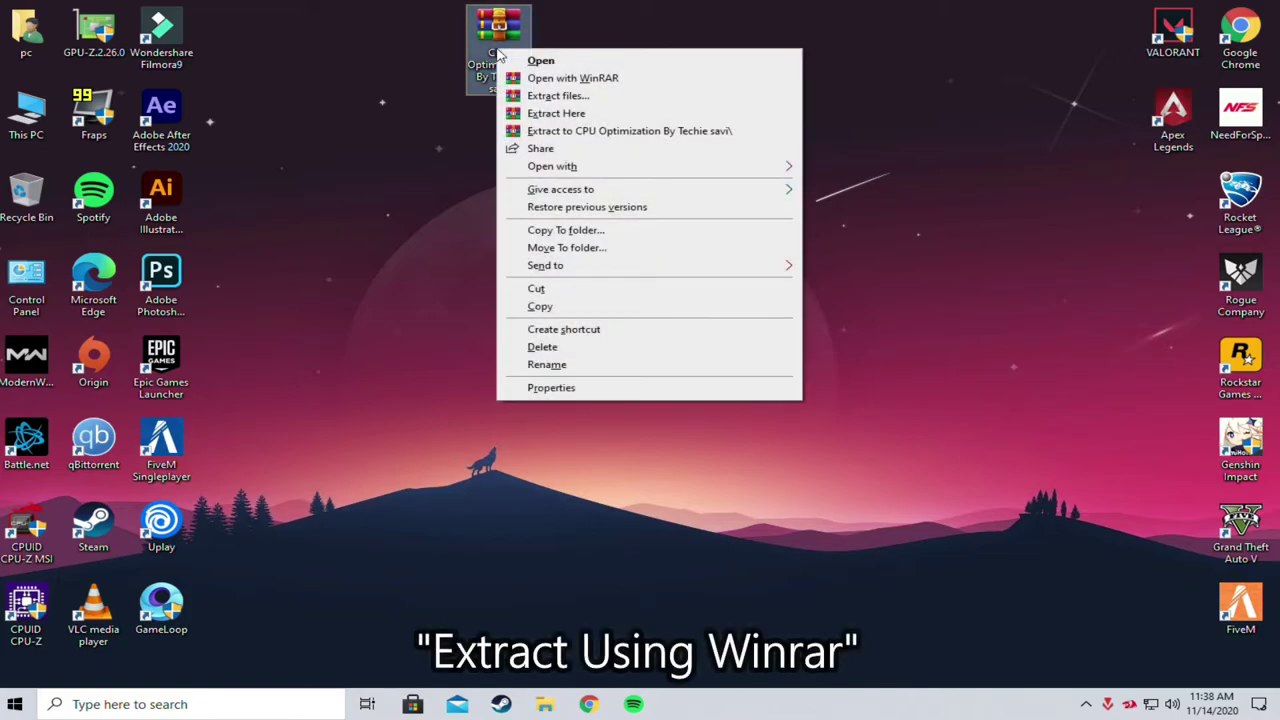
{"action": "left_click", "coordinate": [524, 113]}
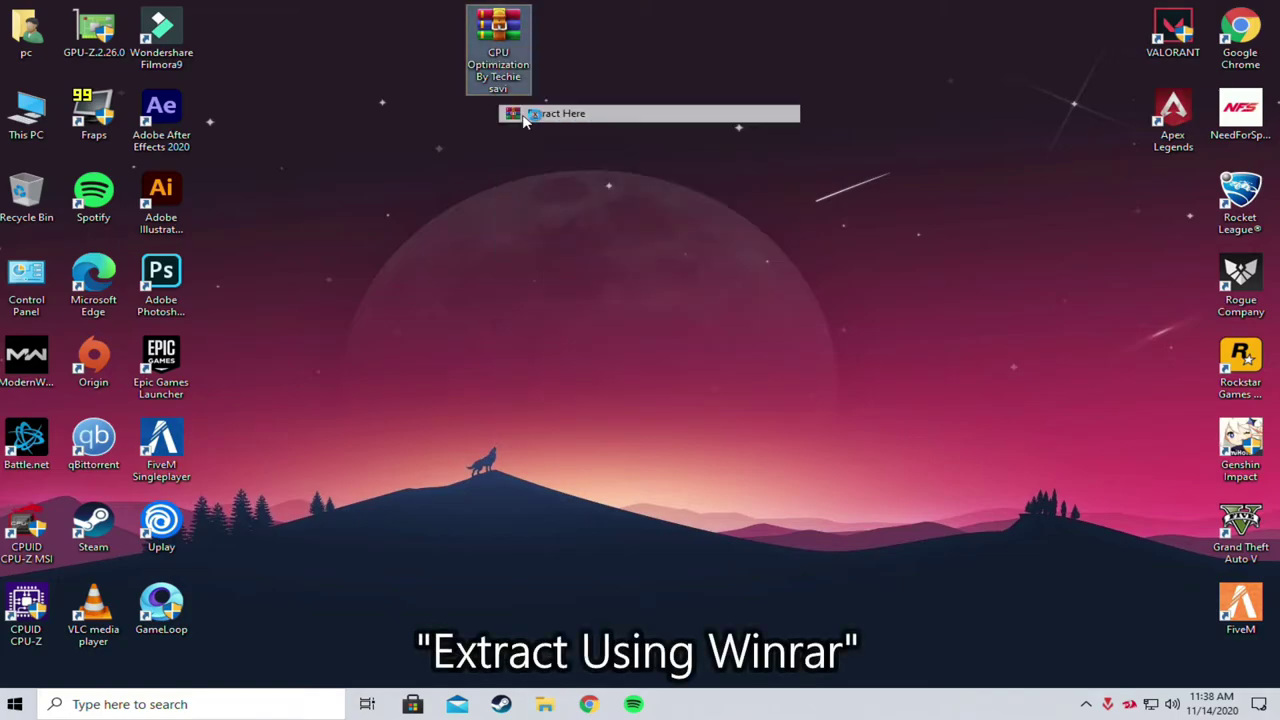
{"action": "left_click_drag", "start_coordinate": [228, 40], "coordinate": [580, 50]}
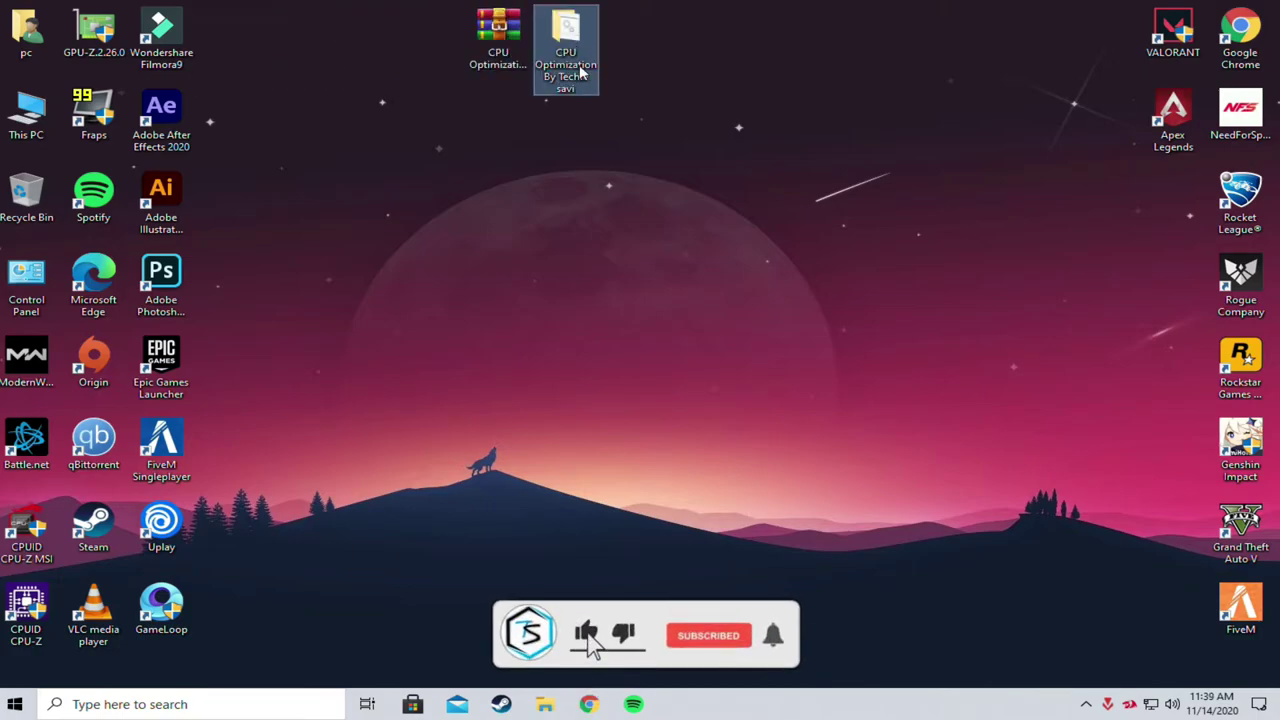
Step: Open the CPU Optimization Tweaks folder inside the extracted CPU Optimization folder
{"action": "double_click", "coordinate": [578, 72]}
{"action": "left_click_drag", "start_coordinate": [566, 92], "coordinate": [562, 114]}
{"action": "double_click", "coordinate": [538, 223]}
{"action": "left_click_drag", "start_coordinate": [496, 315], "coordinate": [547, 226]}
{"action": "left_click", "coordinate": [528, 308]}
Step: Merge the CPU Optimize registry file into the Windows registry
{"action": "right_click", "coordinate": [478, 224]}
{"action": "left_click", "coordinate": [502, 231]}
{"action": "key", "text": "alt+y"}
{"action": "left_click", "coordinate": [771, 376]}
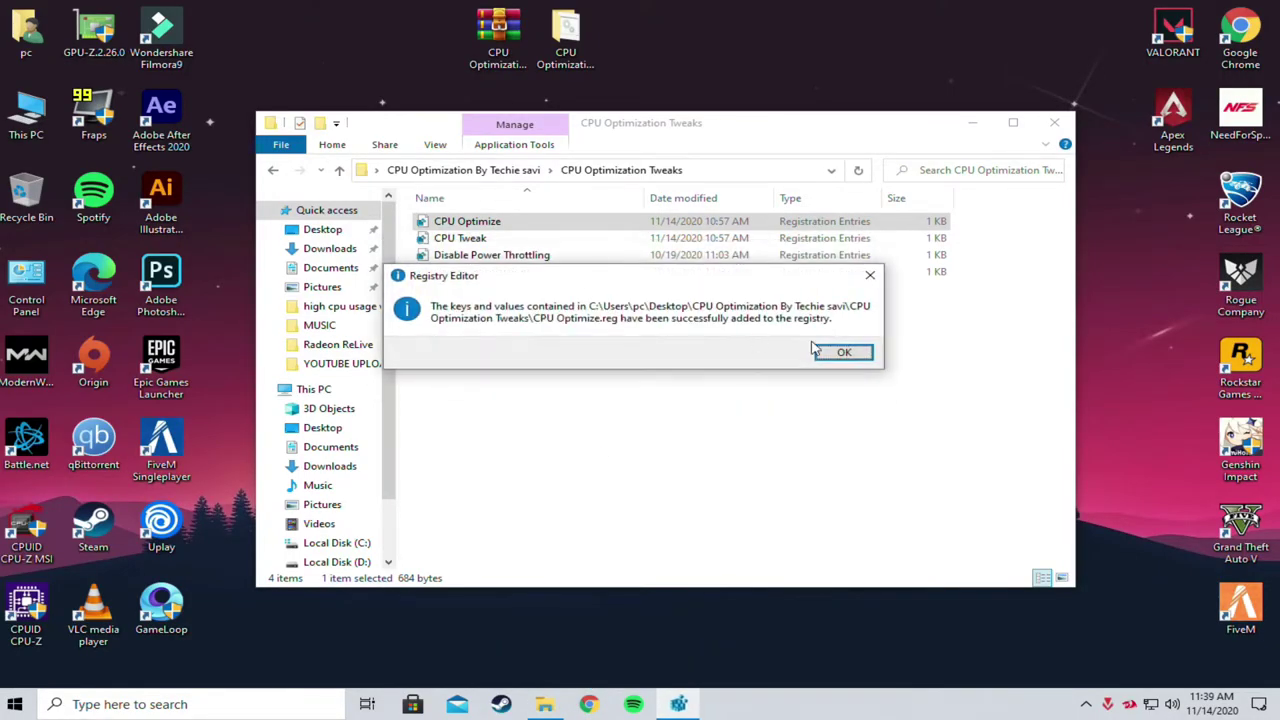
{"action": "left_click", "coordinate": [843, 352]}
Step: Merge the CPU Tweak registry file into the Windows registry
{"action": "right_click", "coordinate": [462, 240]}
{"action": "left_click", "coordinate": [503, 247]}
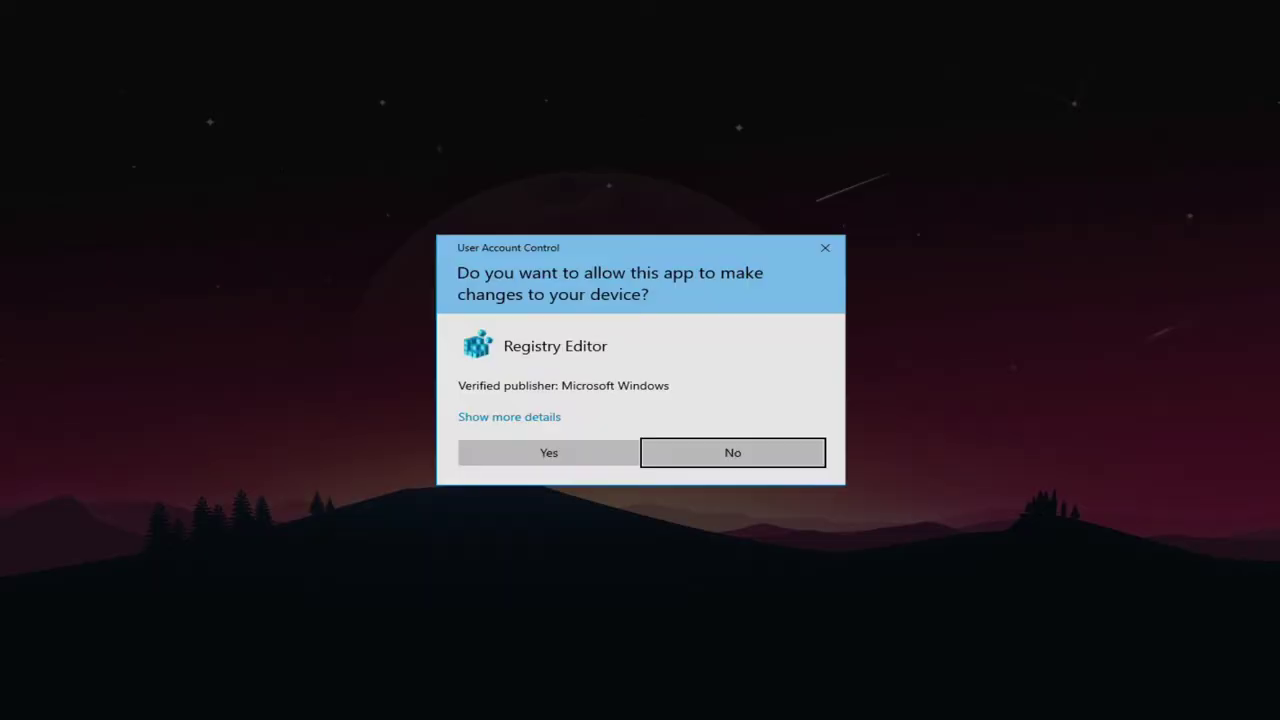
{"action": "key", "text": "alt+y"}
{"action": "left_click", "coordinate": [771, 376]}
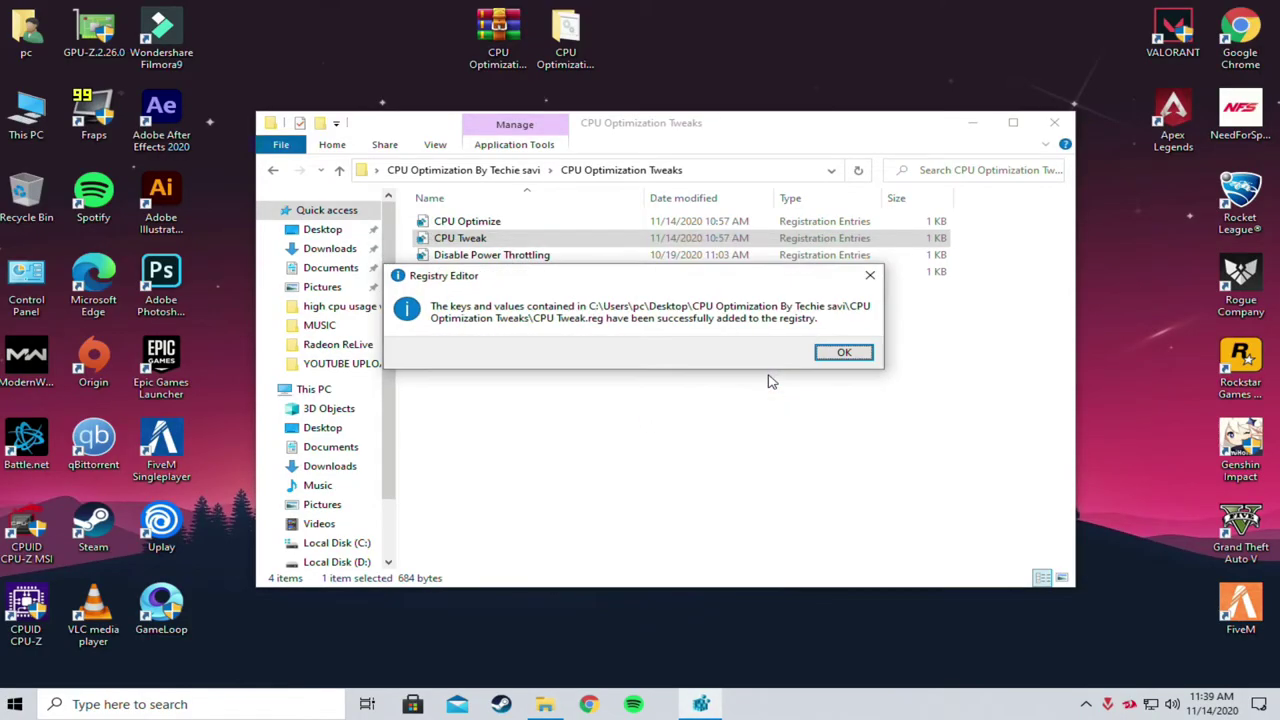
{"action": "left_click", "coordinate": [843, 352]}
Step: Merge the Disable Power Throttling registry file into the Windows registry
{"action": "right_click", "coordinate": [528, 254]}
{"action": "left_click", "coordinate": [548, 273]}
{"action": "key", "text": "alt+y"}
{"action": "left_click", "coordinate": [770, 375]}
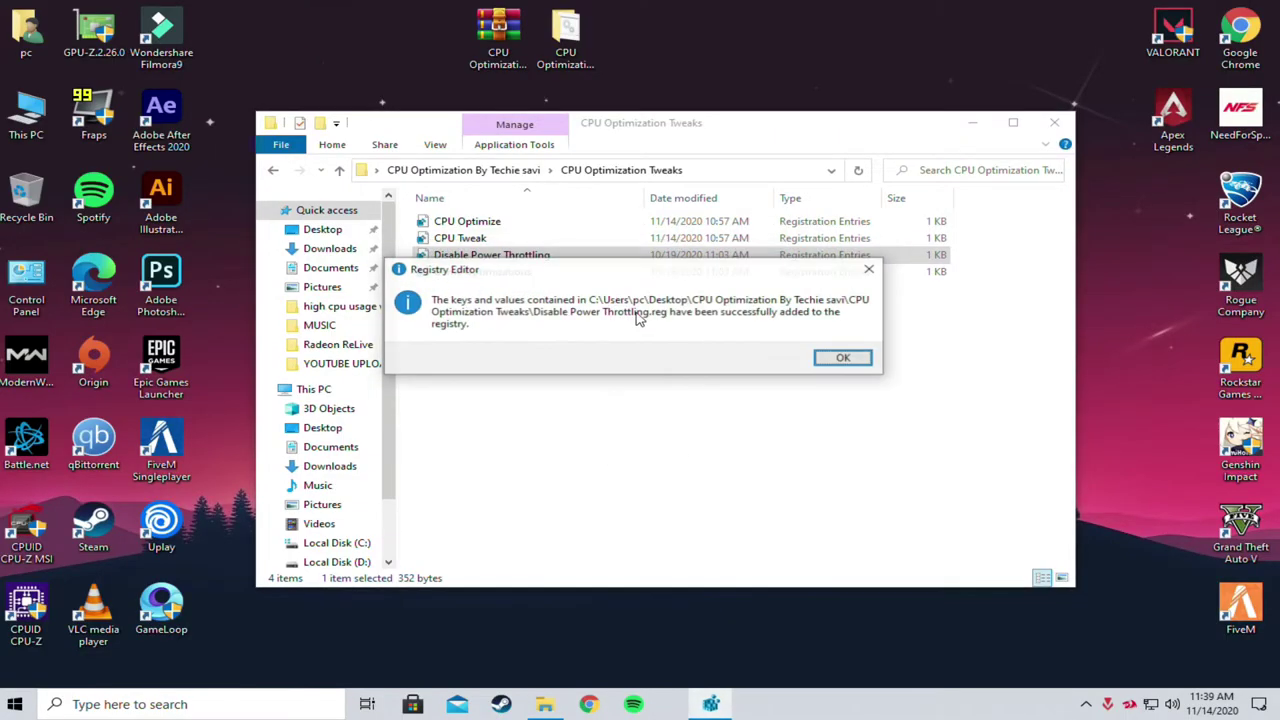
{"action": "left_click", "coordinate": [822, 366]}
Step: Merge the Game Optimizations registry file into the Windows registry
{"action": "right_click", "coordinate": [536, 276]}
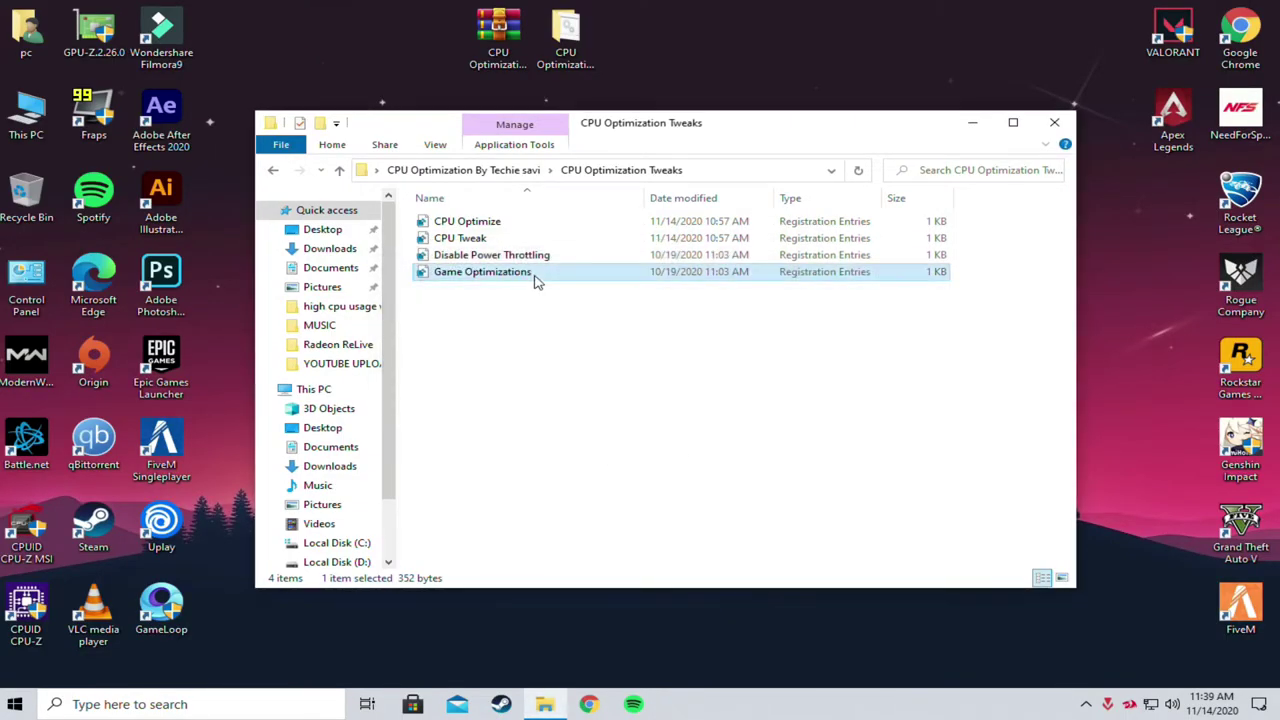
{"action": "left_click", "coordinate": [560, 289]}
{"action": "key", "text": "alt+y"}
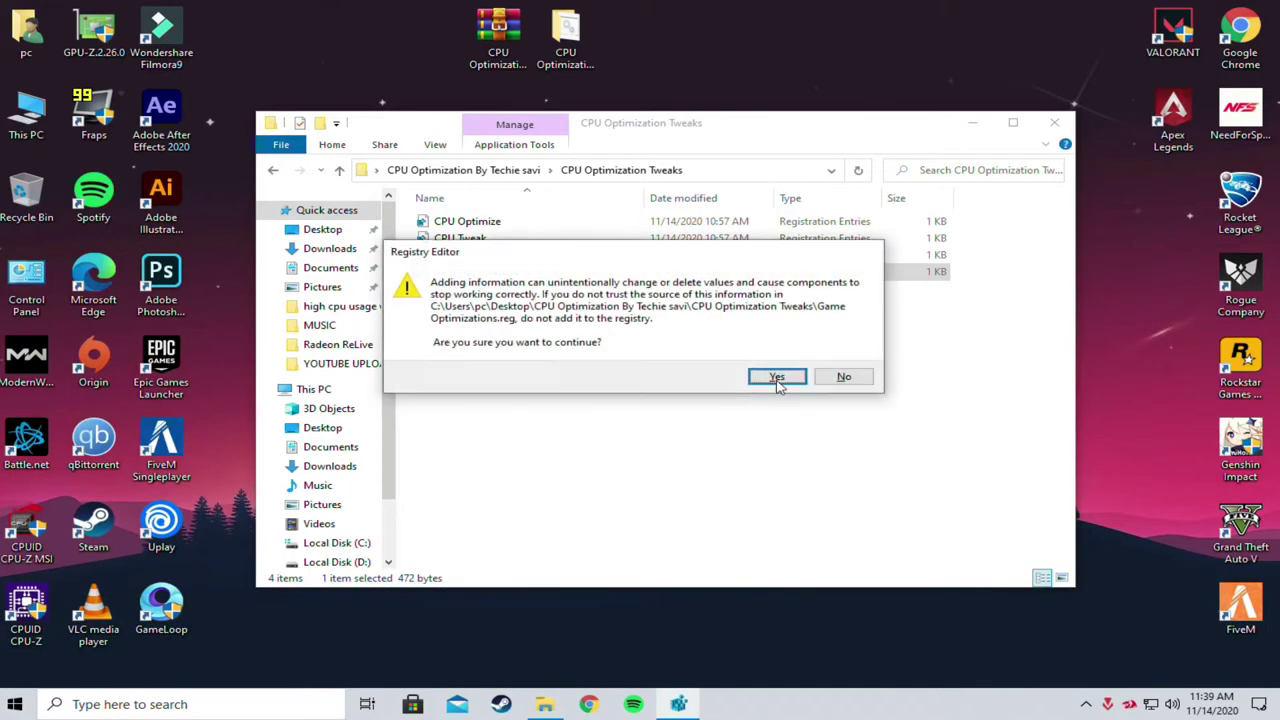
{"action": "left_click", "coordinate": [770, 378]}
{"action": "left_click", "coordinate": [838, 351]}
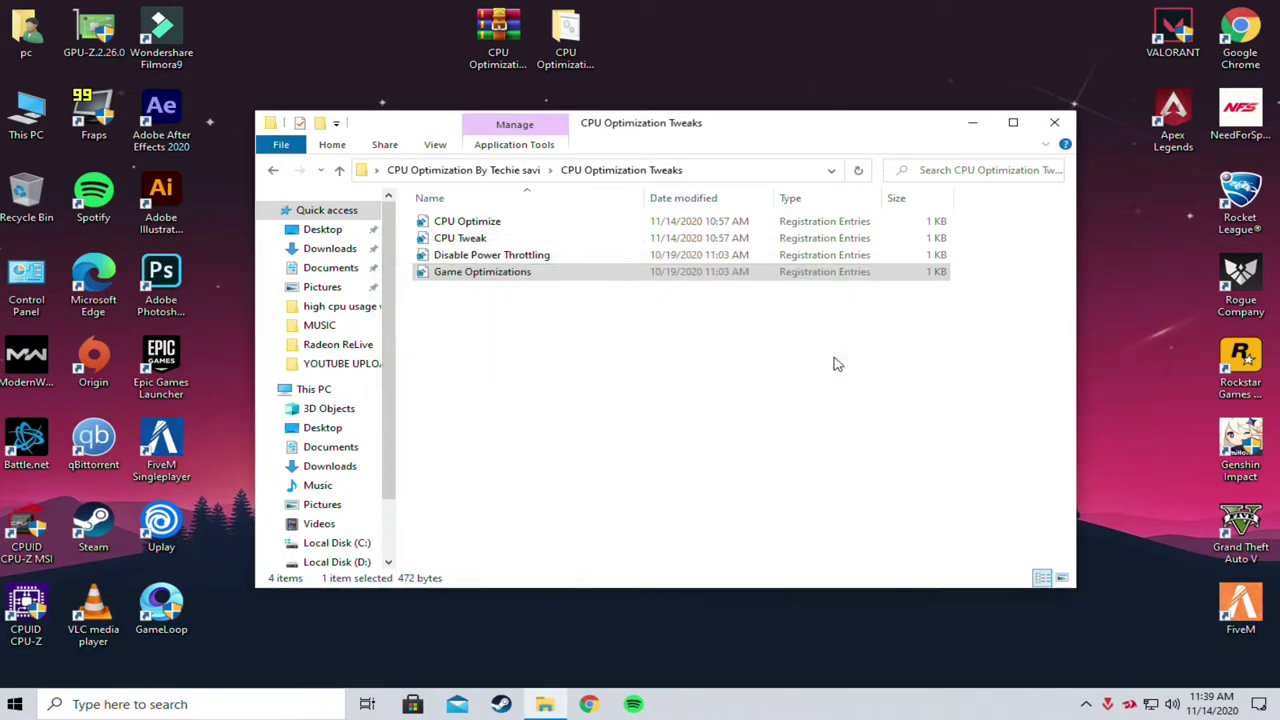
Step: Install ParkControl with the parkcontrolsetup64 installer from the Programs folder, accepting its license agreement
{"action": "left_click", "coordinate": [508, 172]}
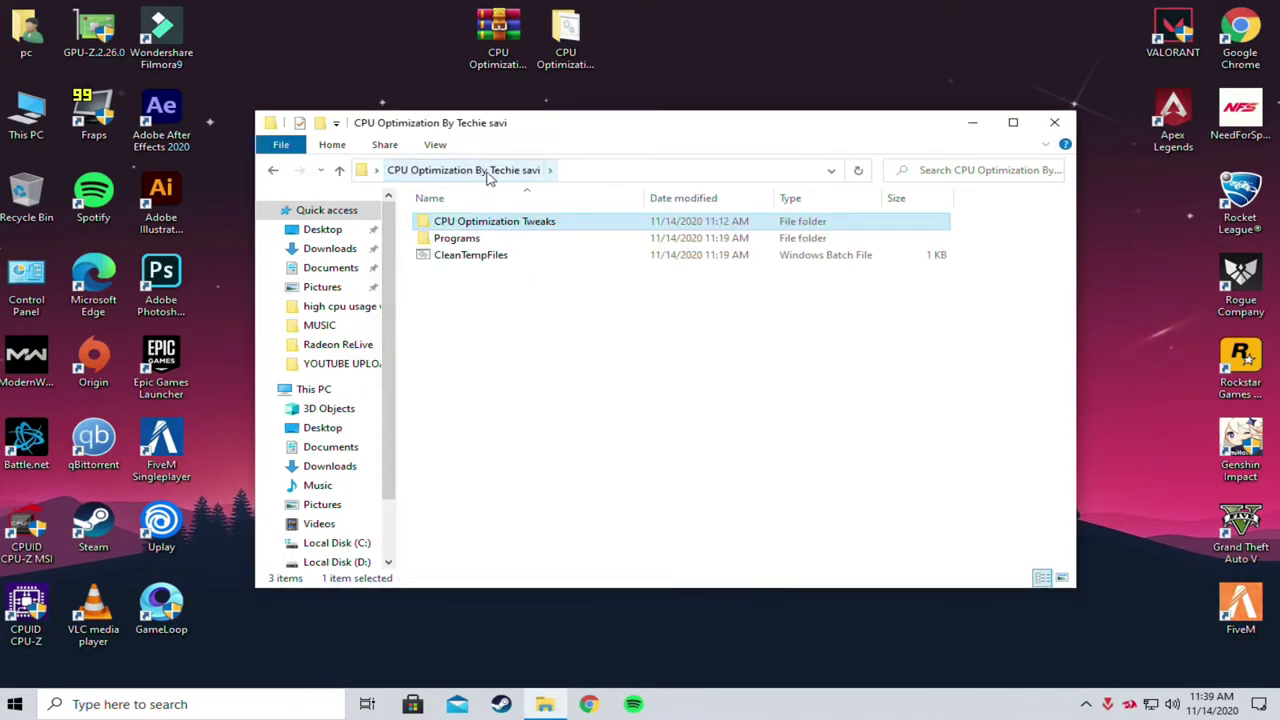
{"action": "double_click", "coordinate": [455, 238]}
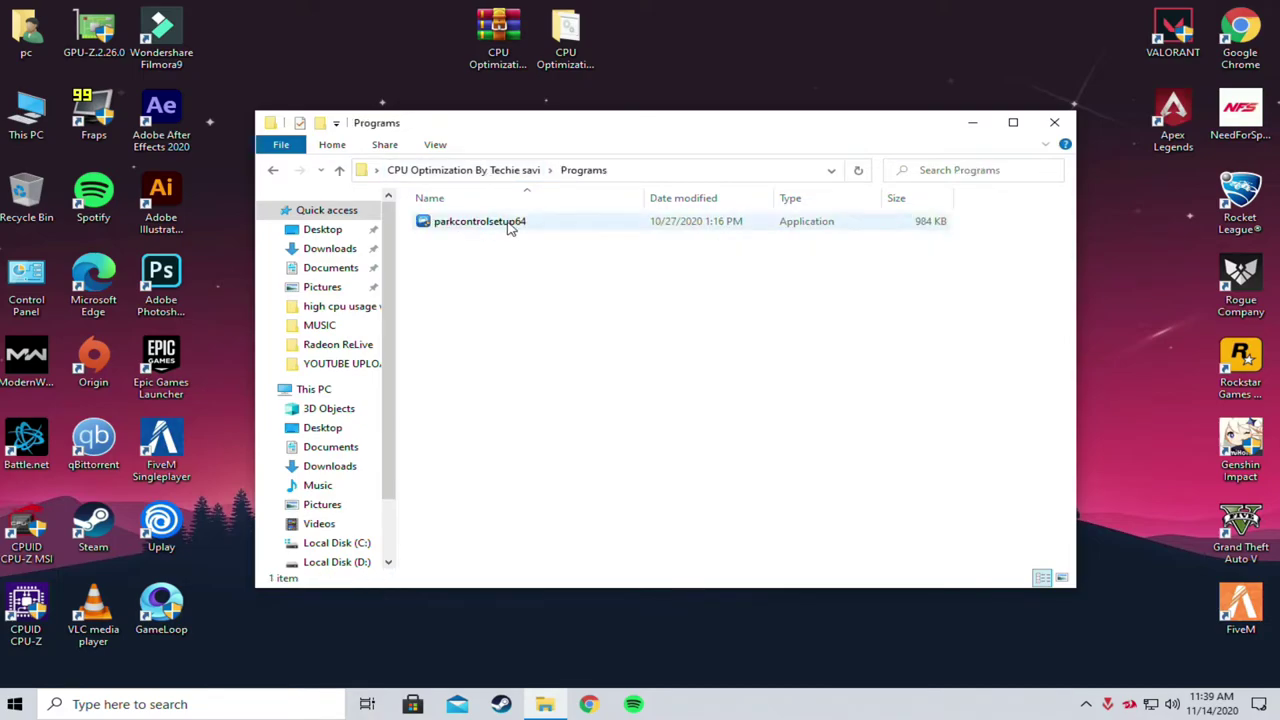
{"action": "right_click", "coordinate": [508, 226]}
{"action": "left_click", "coordinate": [560, 251]}
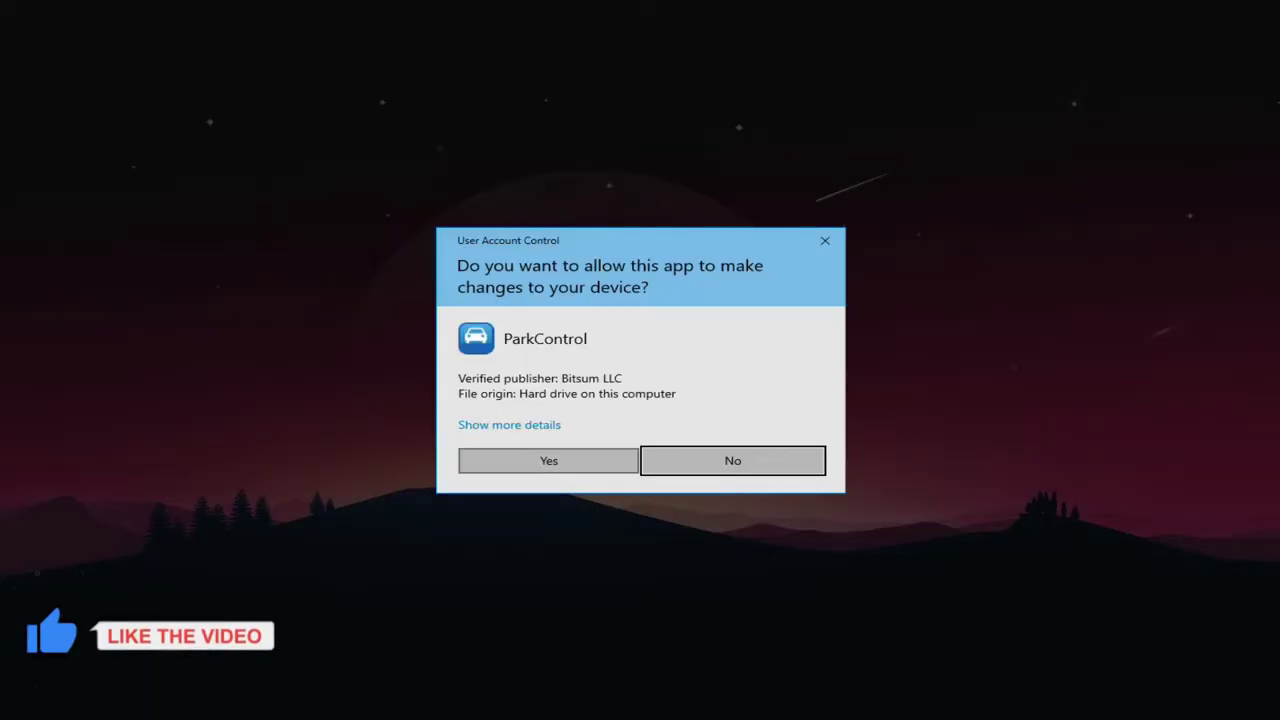
{"action": "left_click", "coordinate": [577, 460]}
{"action": "left_click", "coordinate": [644, 387]}
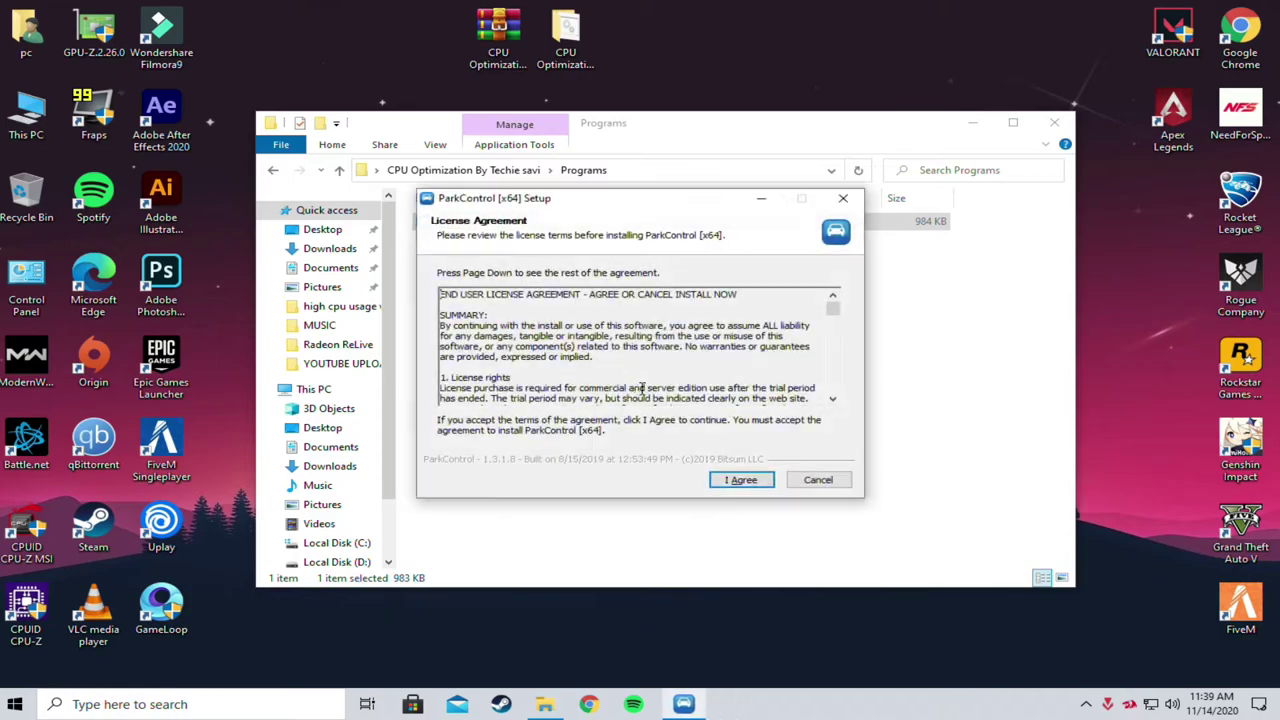
{"action": "left_click", "coordinate": [739, 478]}
{"action": "left_click", "coordinate": [739, 478]}
{"action": "left_click", "coordinate": [740, 479]}
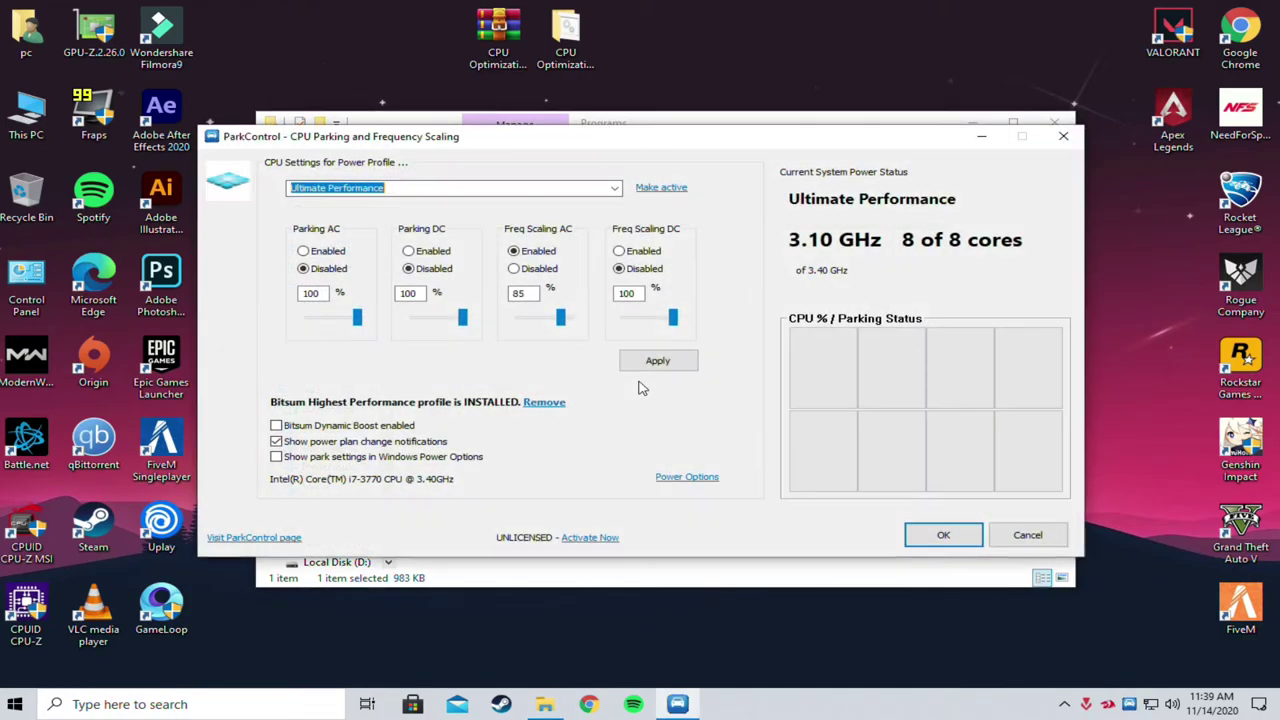
Step: For the Ultimate Performance profile, enable Bitsum Dynamic Boost with Ultimate Performance as the idle plan and an idle time of 100 seconds
{"action": "left_click", "coordinate": [614, 188]}
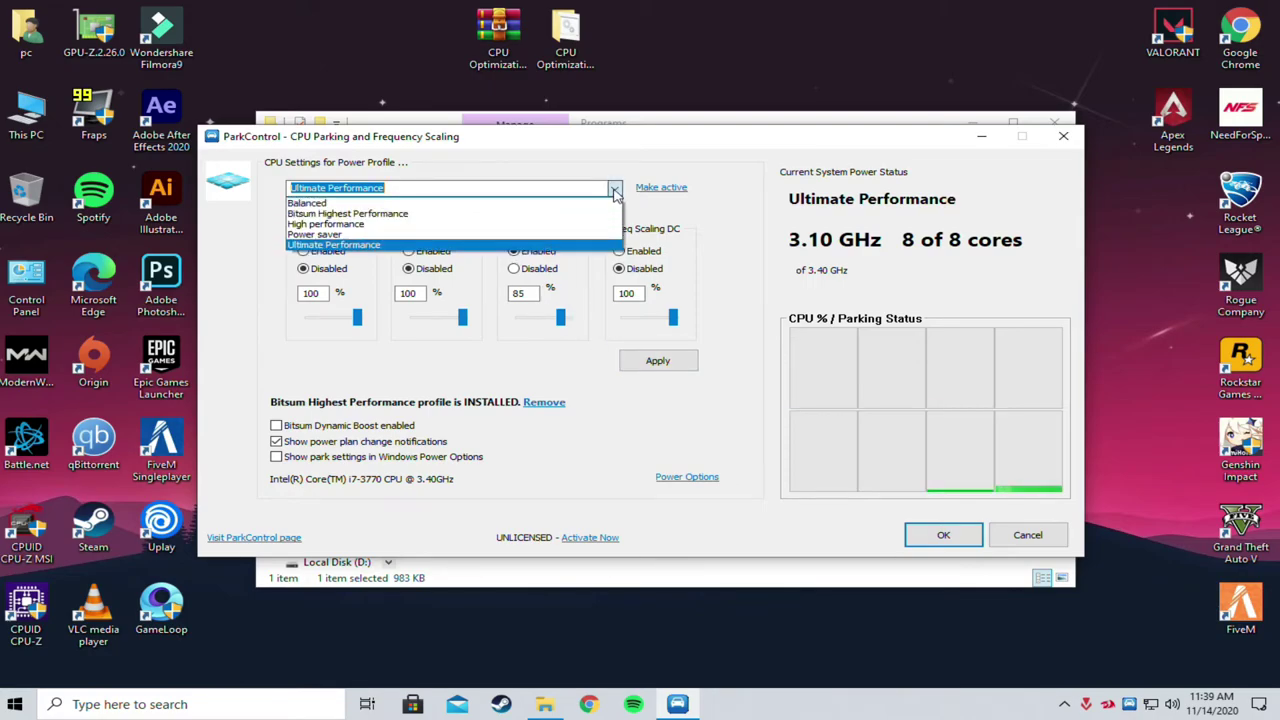
{"action": "left_click", "coordinate": [345, 245]}
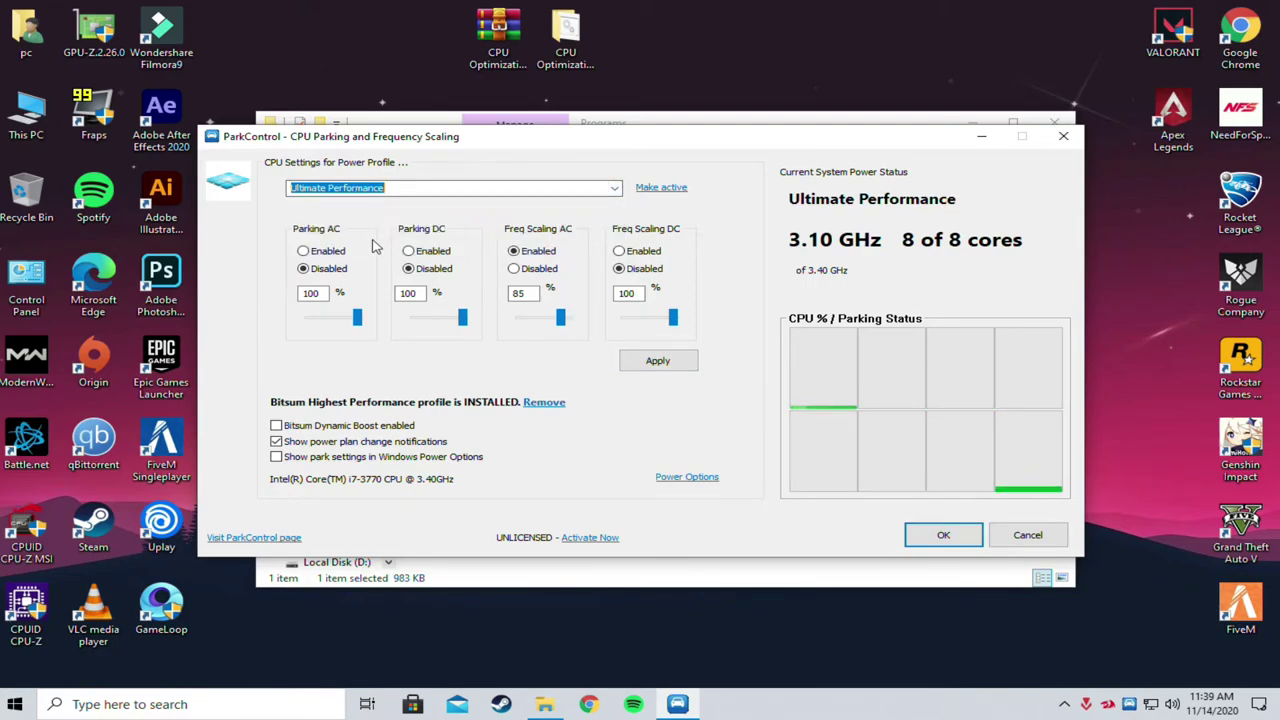
{"action": "left_click", "coordinate": [349, 428]}
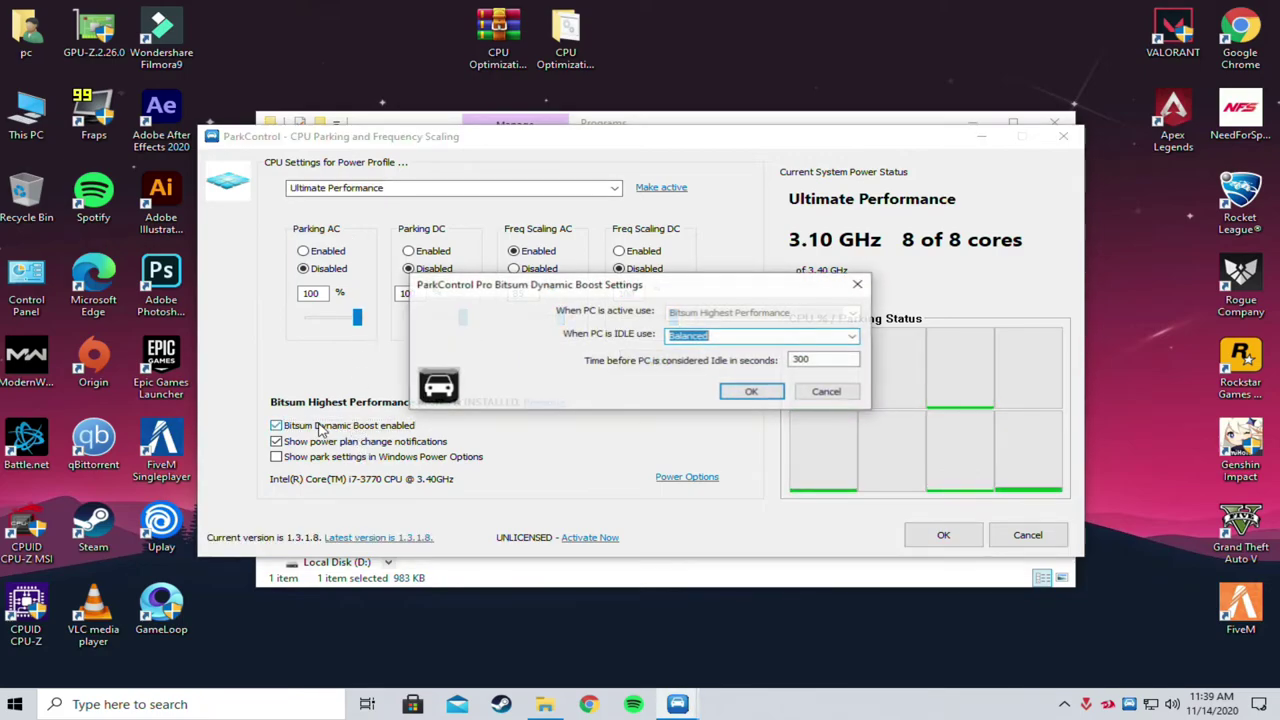
{"action": "left_click", "coordinate": [853, 340]}
{"action": "left_click", "coordinate": [738, 392]}
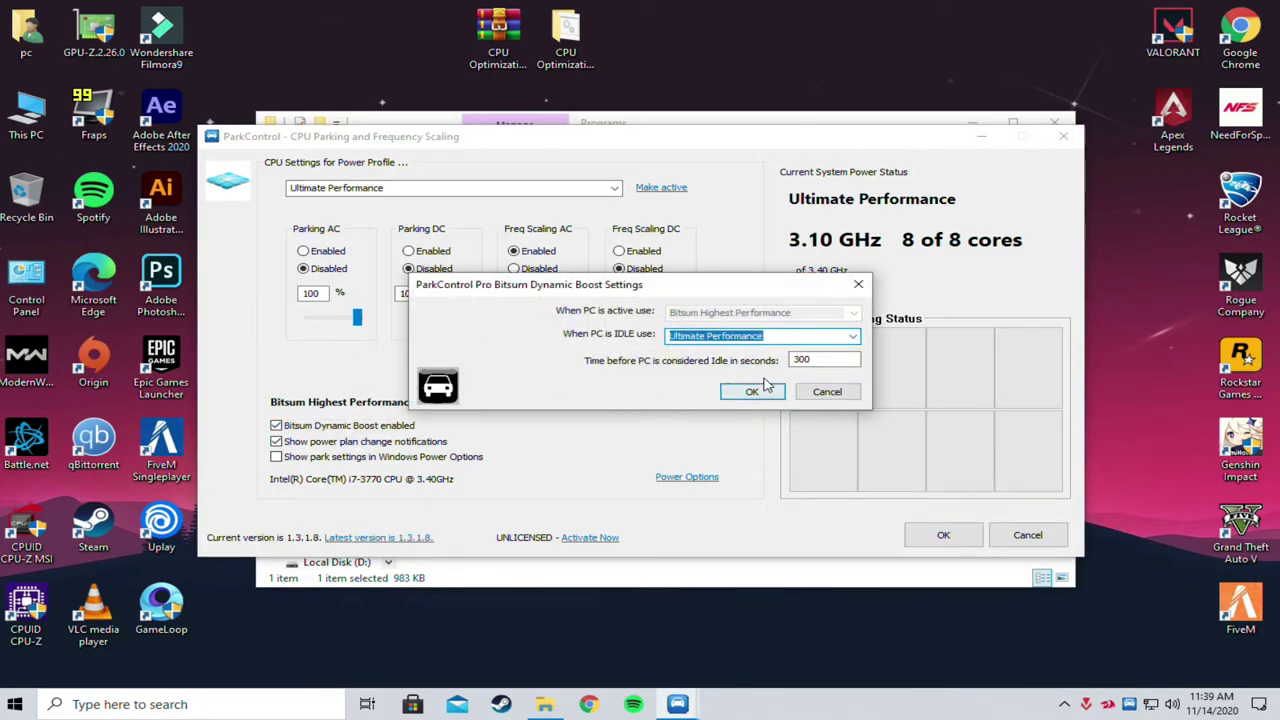
{"action": "double_click", "coordinate": [795, 359]}
{"action": "key", "text": "BackSpace"}
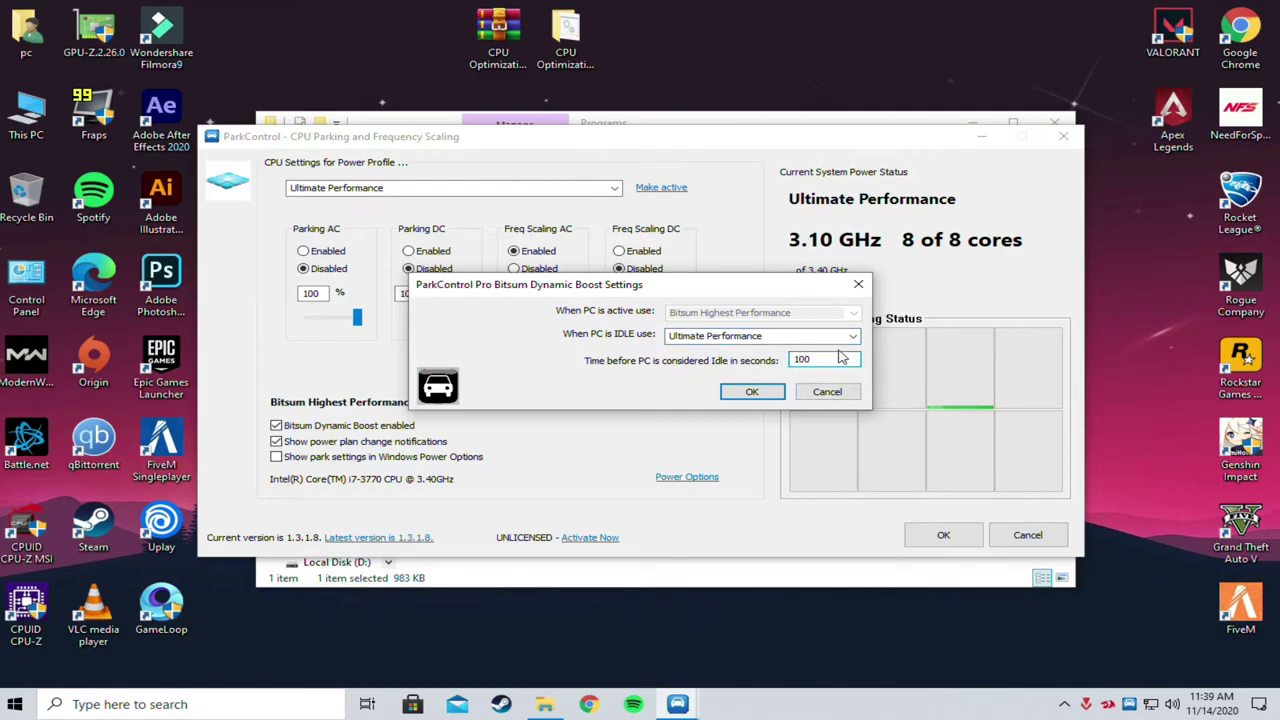
{"action": "left_click", "coordinate": [751, 391]}
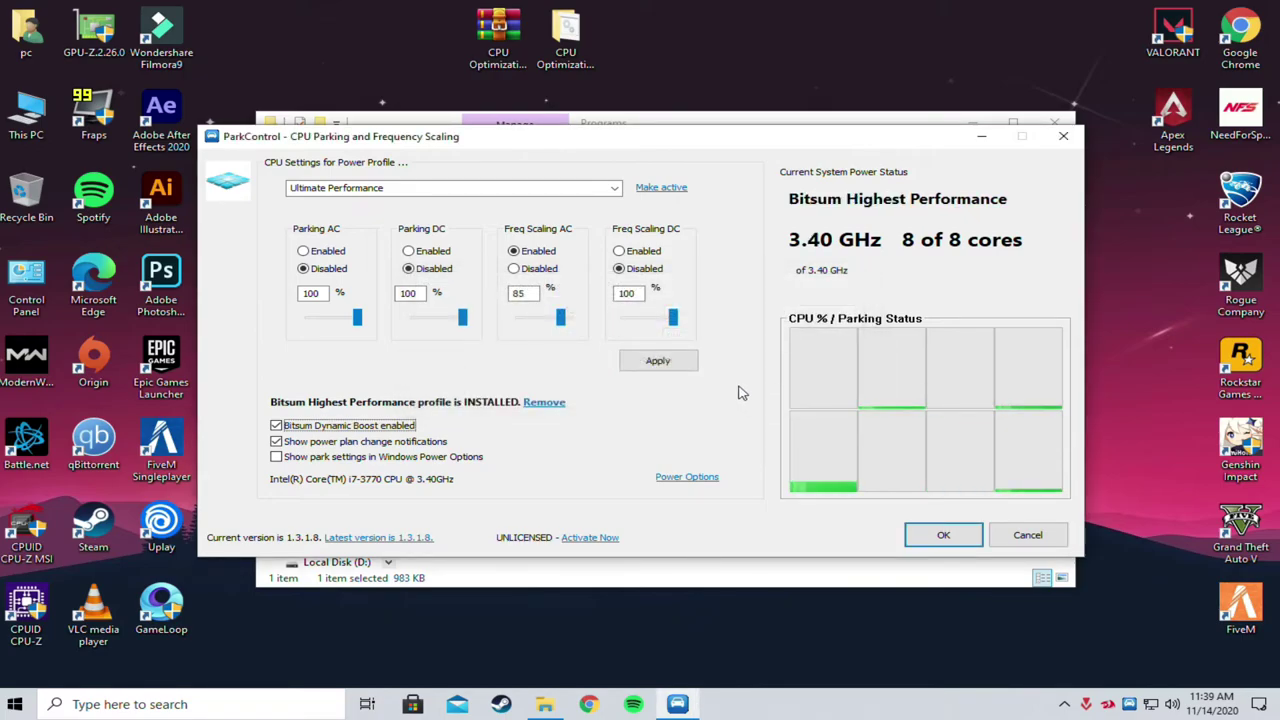
Step: Apply the CPU parking and frequency scaling settings and close ParkControl
{"action": "left_click", "coordinate": [660, 363]}
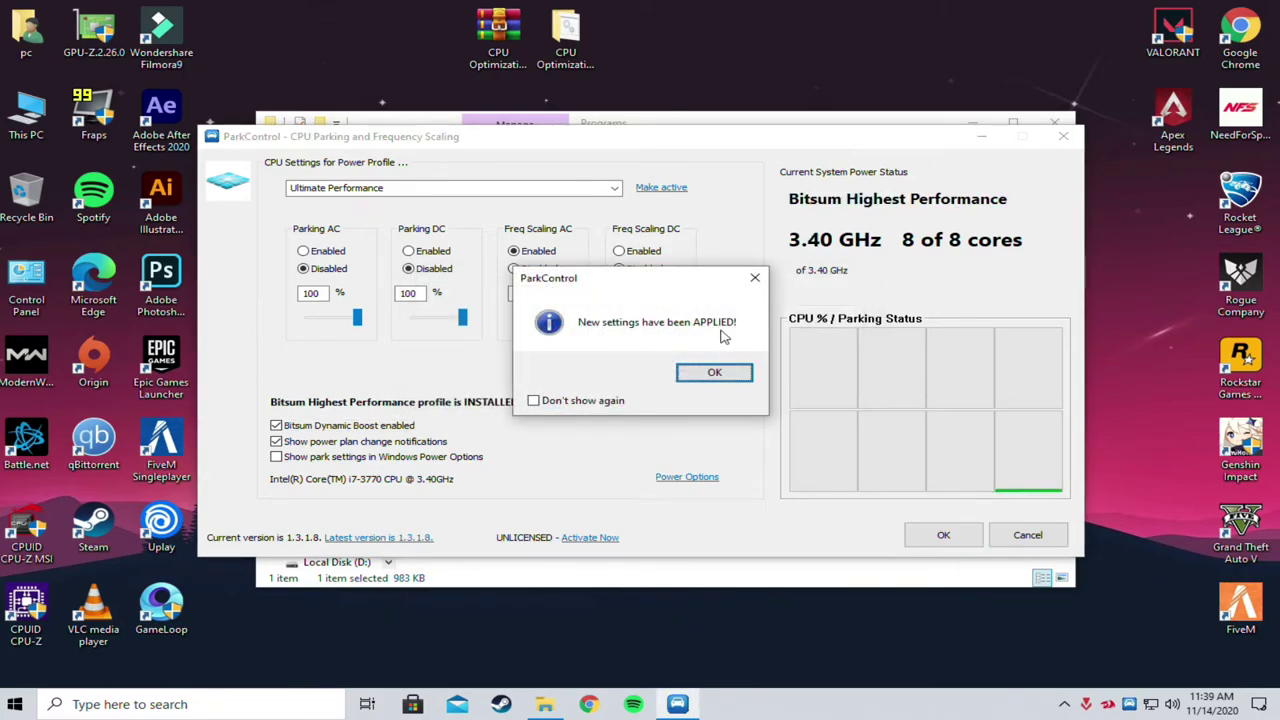
{"action": "left_click", "coordinate": [726, 371]}
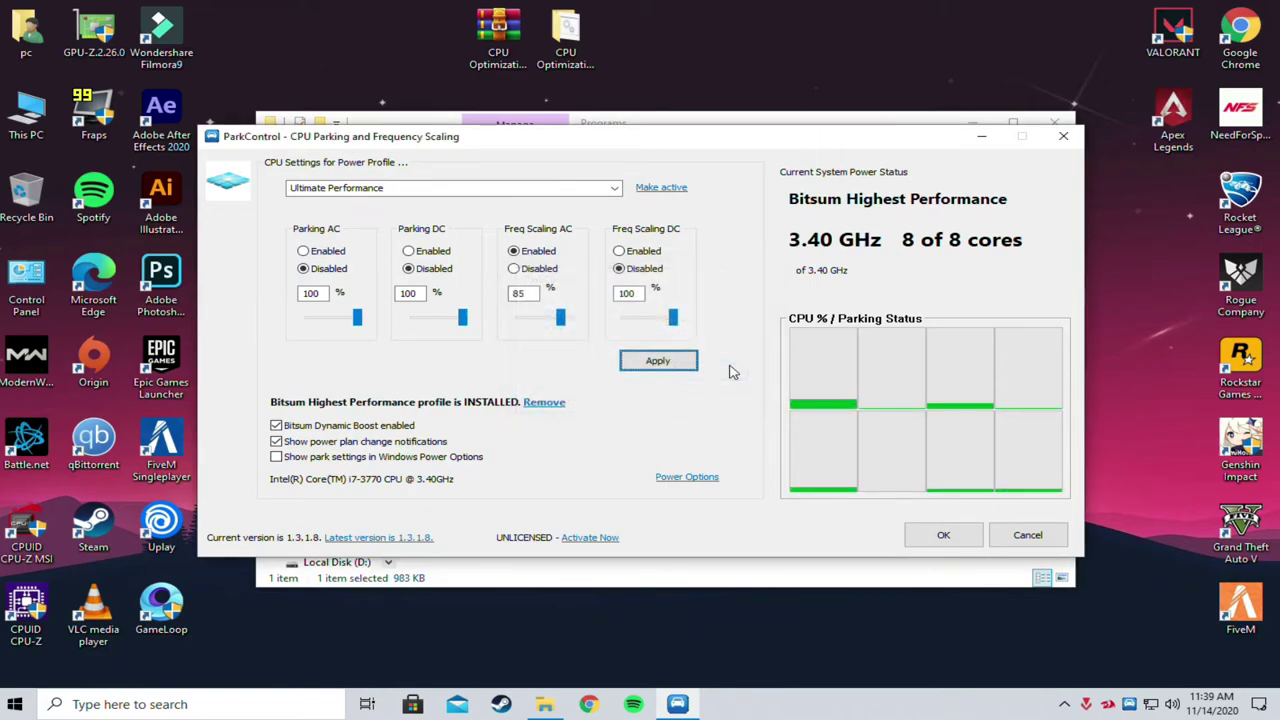
{"action": "left_click", "coordinate": [945, 536]}
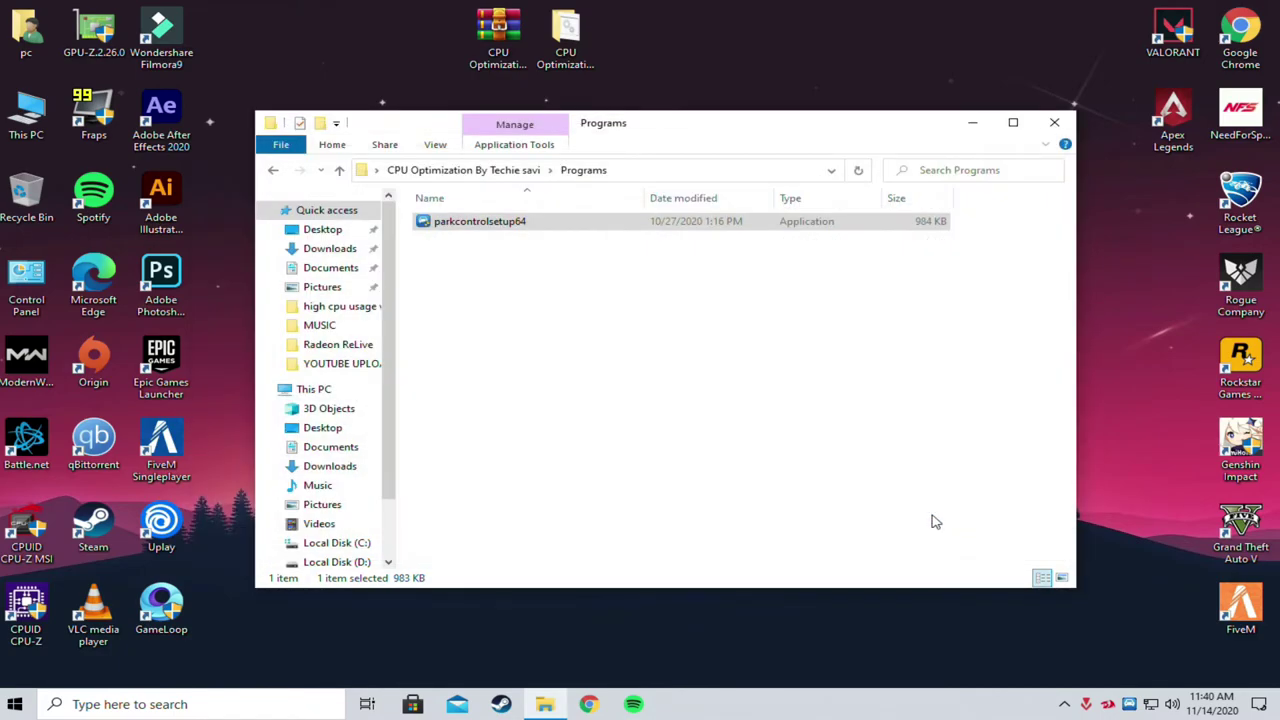
Step: Run the CleanTempFiles batch file from the CPU Optimization folder and close the folder window
{"action": "left_click", "coordinate": [500, 170]}
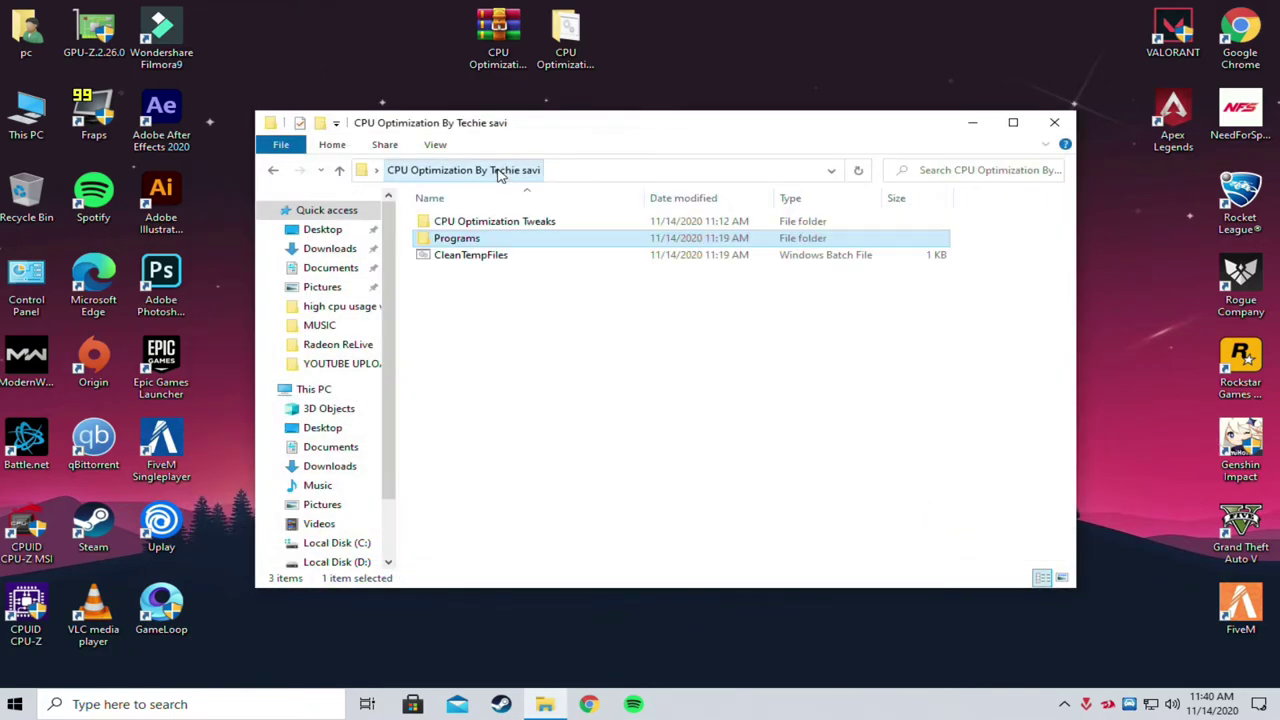
{"action": "left_click", "coordinate": [490, 256]}
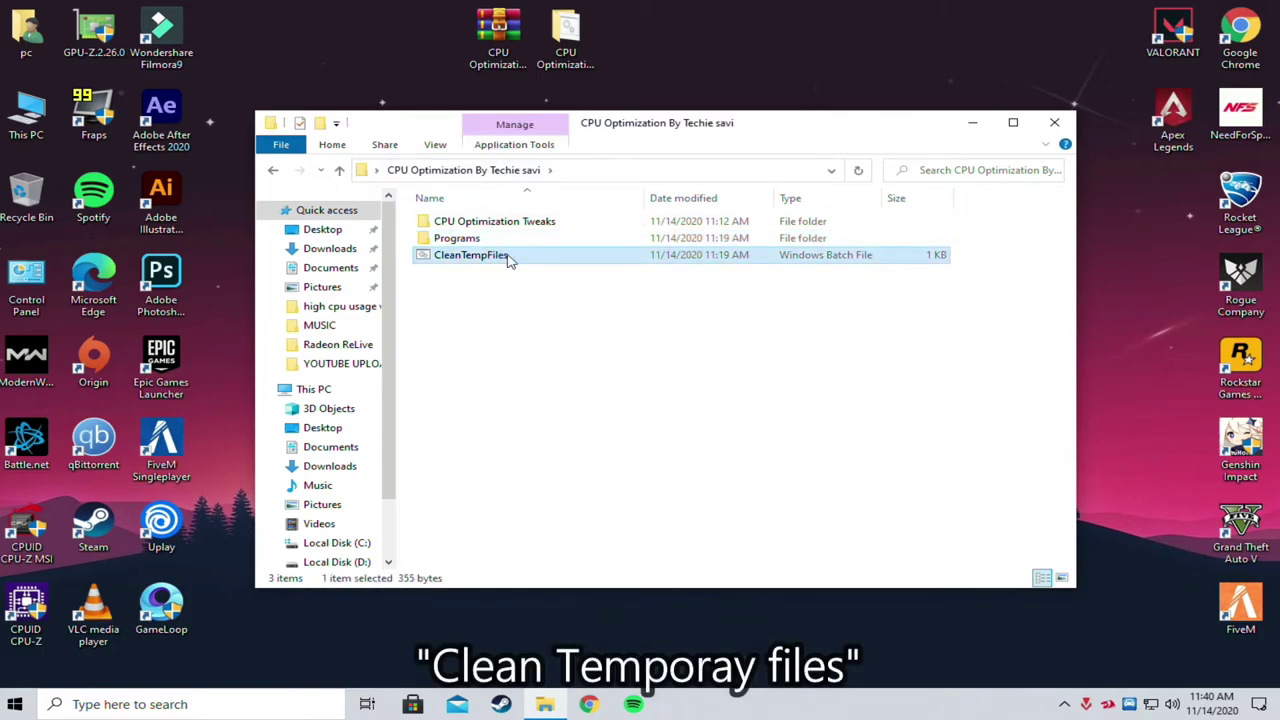
{"action": "right_click", "coordinate": [508, 258]}
{"action": "left_click", "coordinate": [527, 262]}
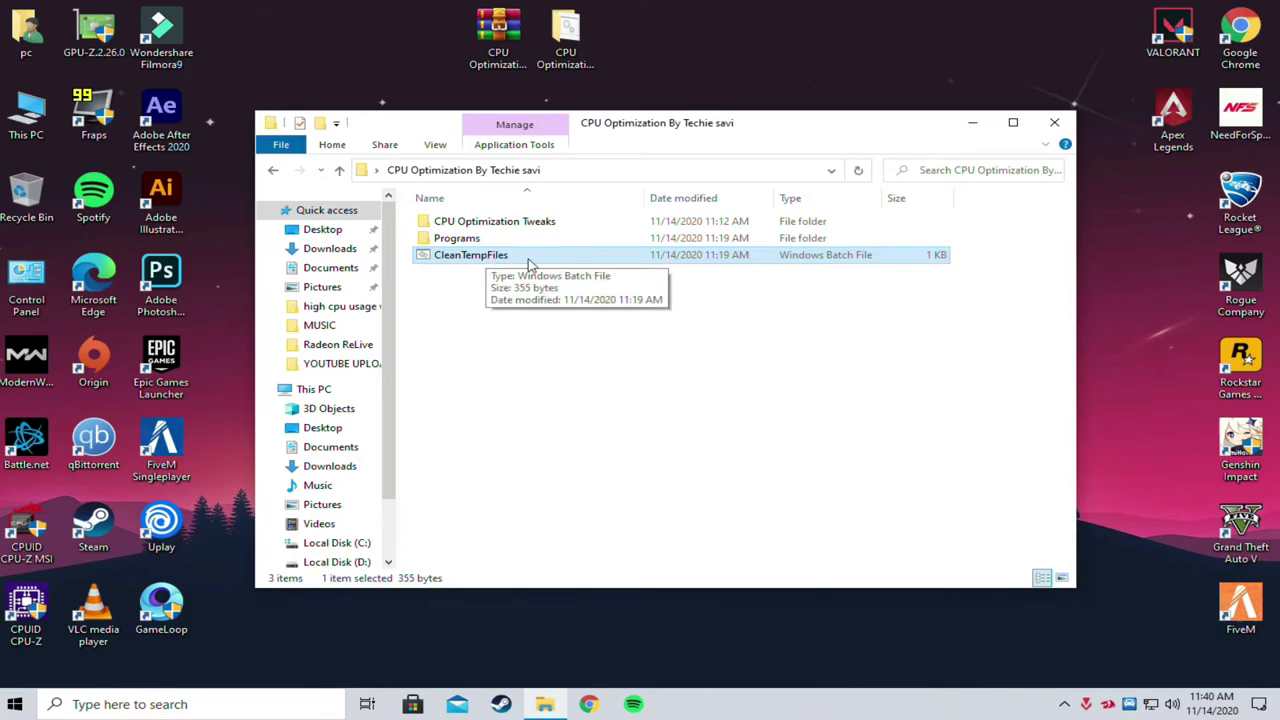
{"action": "left_click", "coordinate": [1056, 124]}
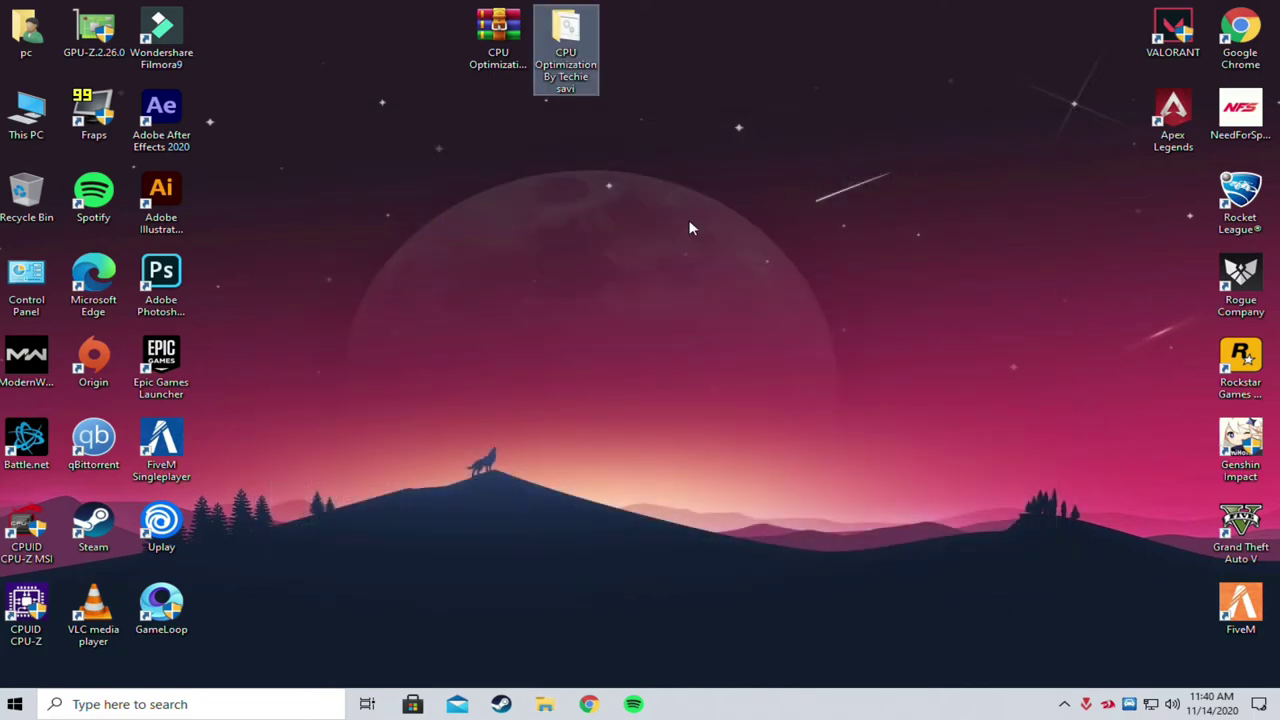
Step: Open the advanced system settings from the properties of This PC
{"action": "right_click", "coordinate": [42, 127]}
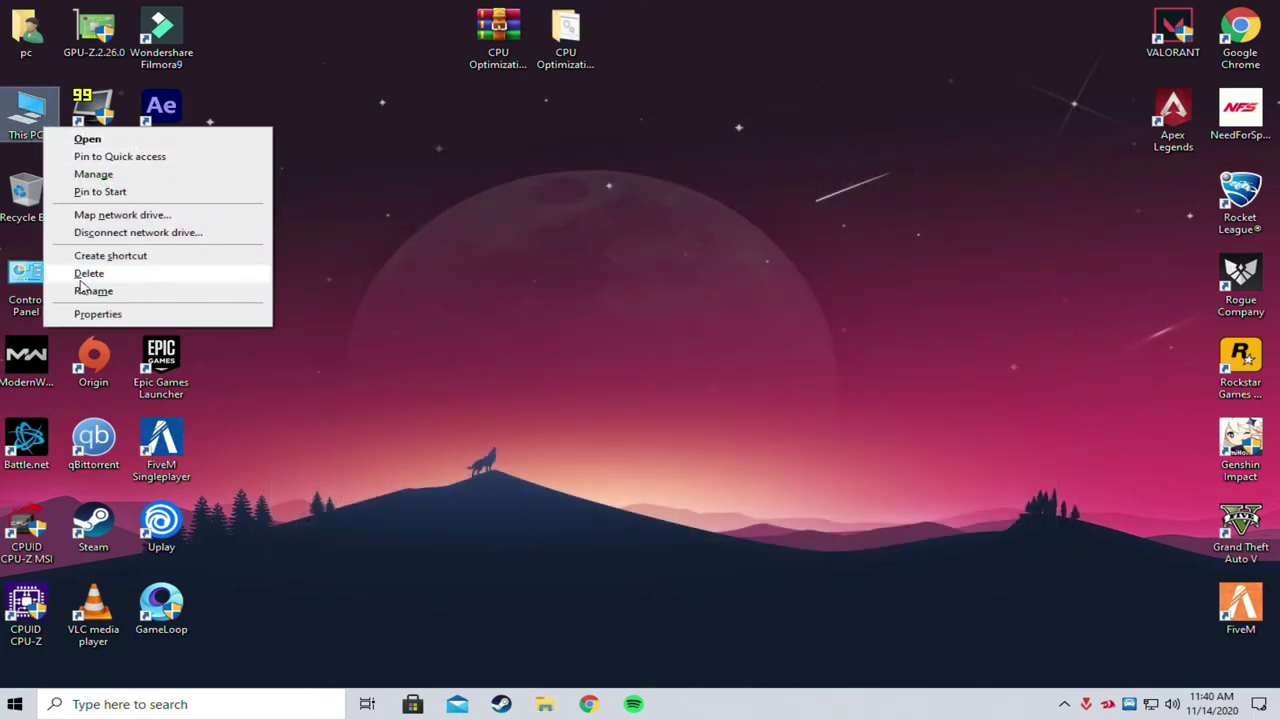
{"action": "left_click", "coordinate": [128, 314]}
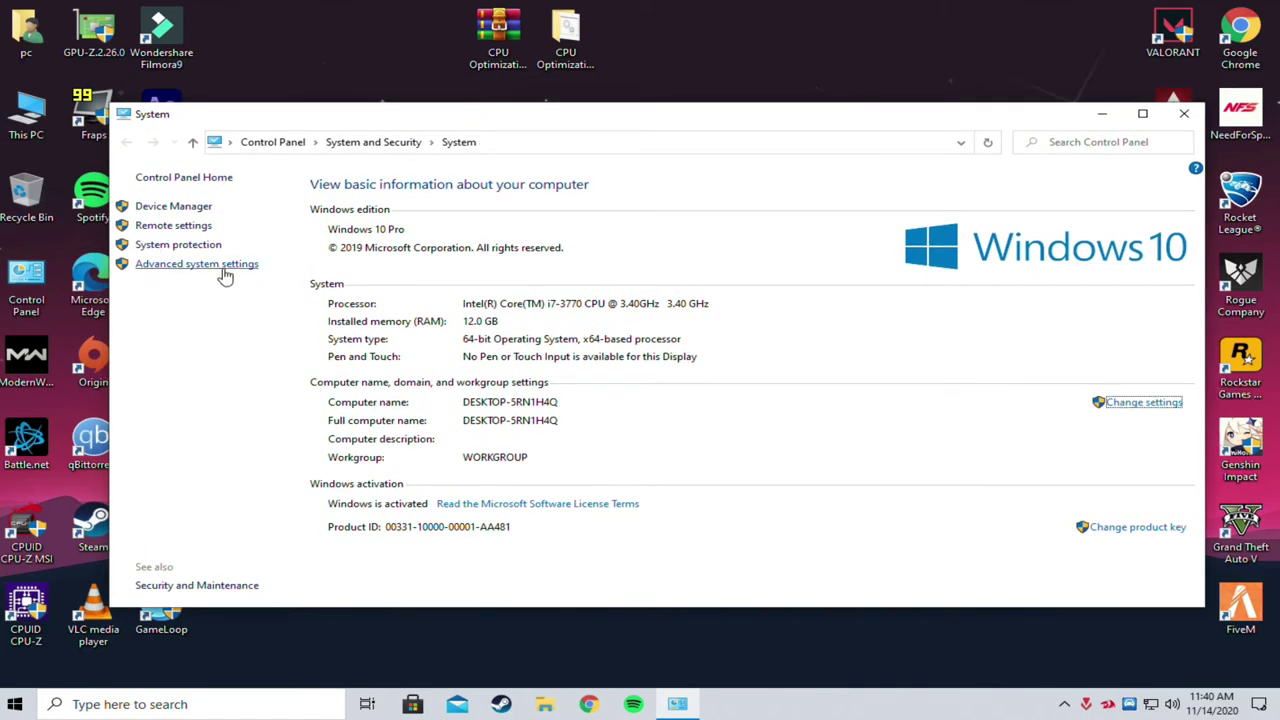
{"action": "left_click", "coordinate": [223, 268]}
{"action": "left_click_drag", "start_coordinate": [274, 78], "coordinate": [580, 155]}
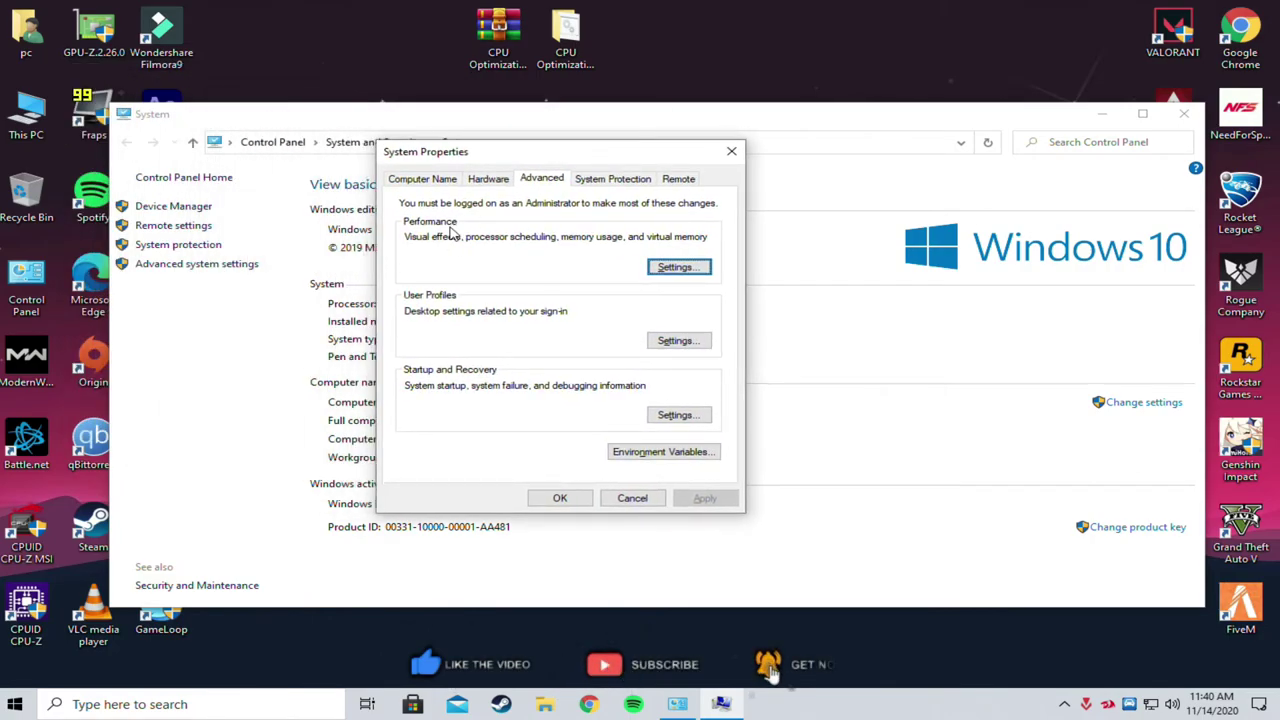
Step: Adjust the Windows visual effects for best performance, keeping only thumbnails instead of icons and smooth edges of screen fonts enabled
{"action": "left_click", "coordinate": [690, 270]}
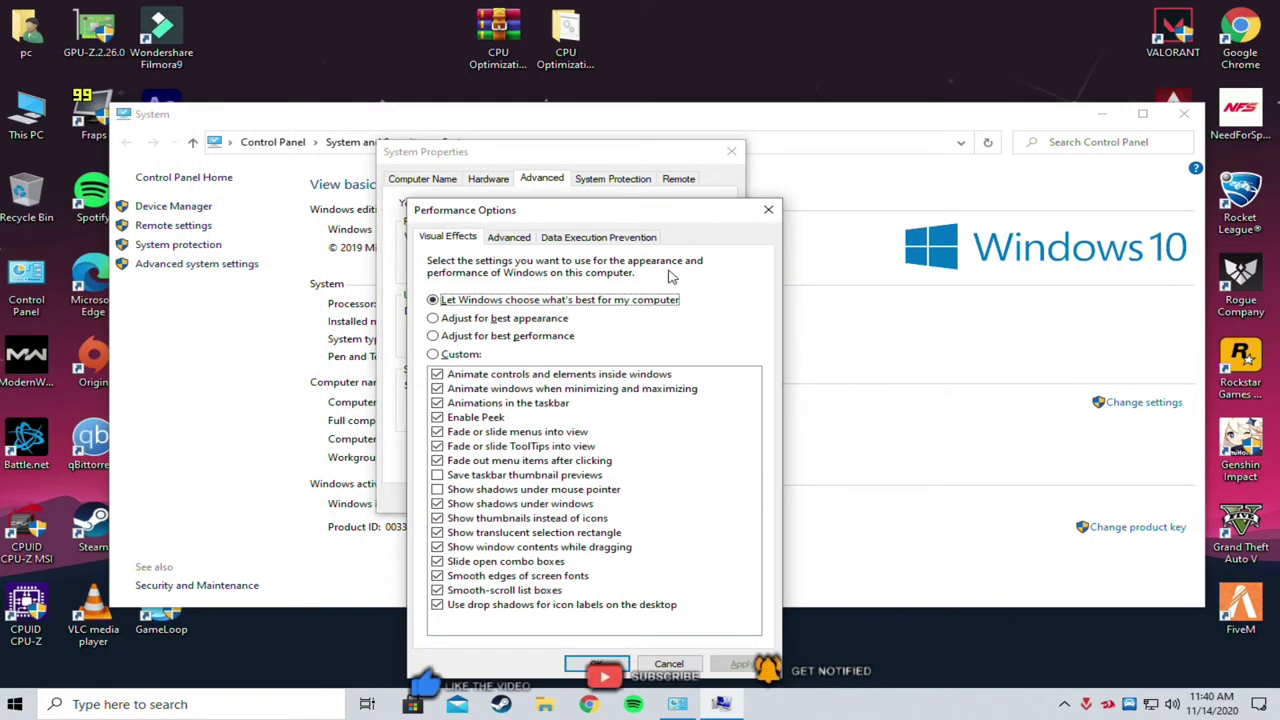
{"action": "left_click_drag", "start_coordinate": [543, 220], "coordinate": [560, 183]}
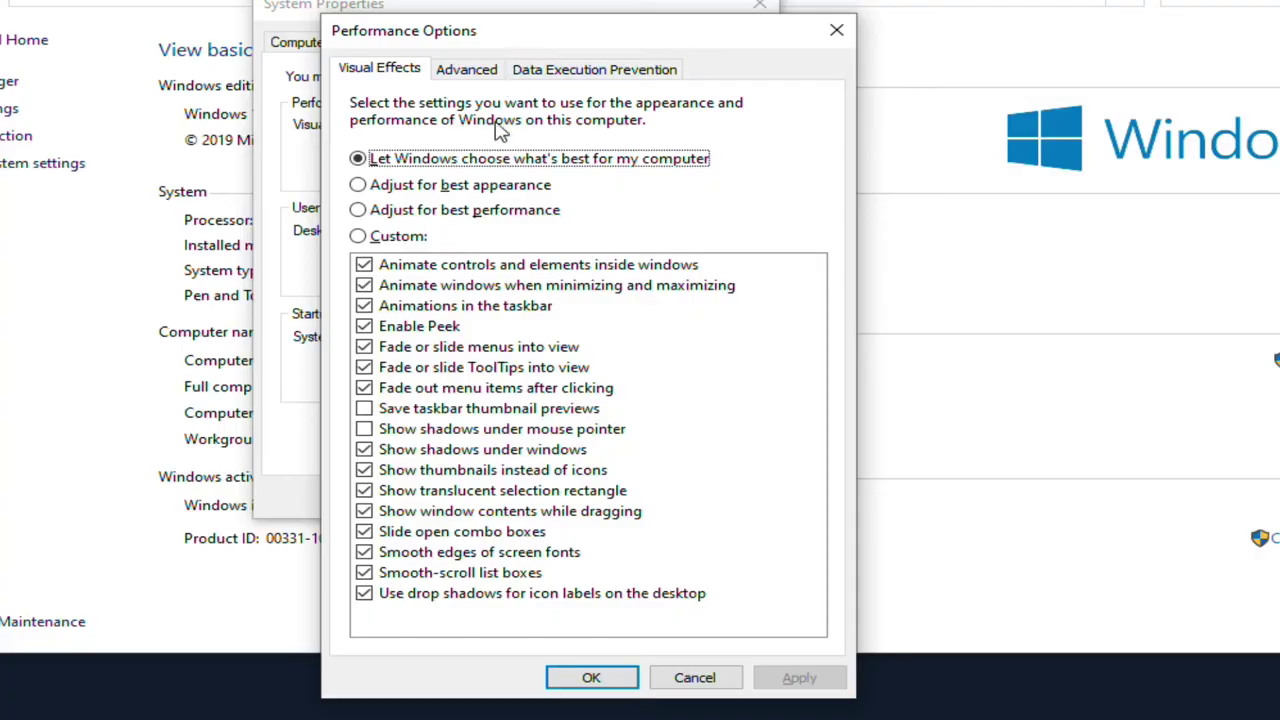
{"action": "left_click", "coordinate": [462, 212]}
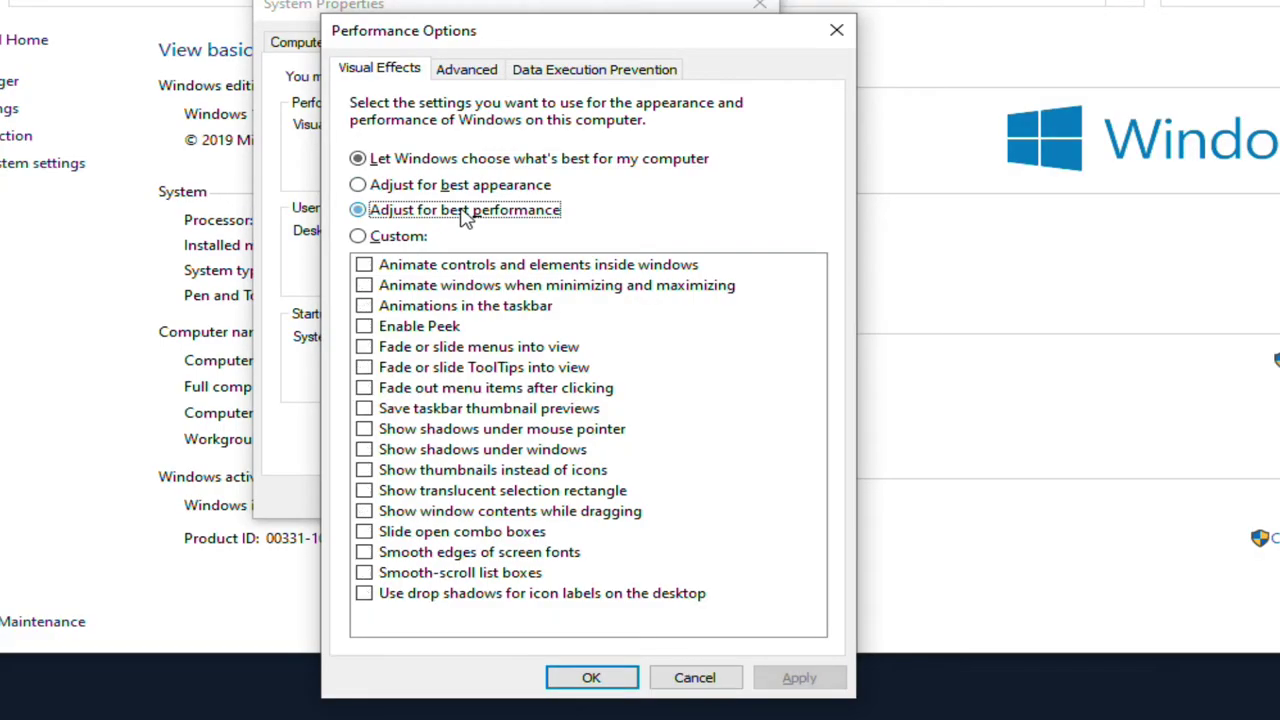
{"action": "left_click", "coordinate": [400, 470]}
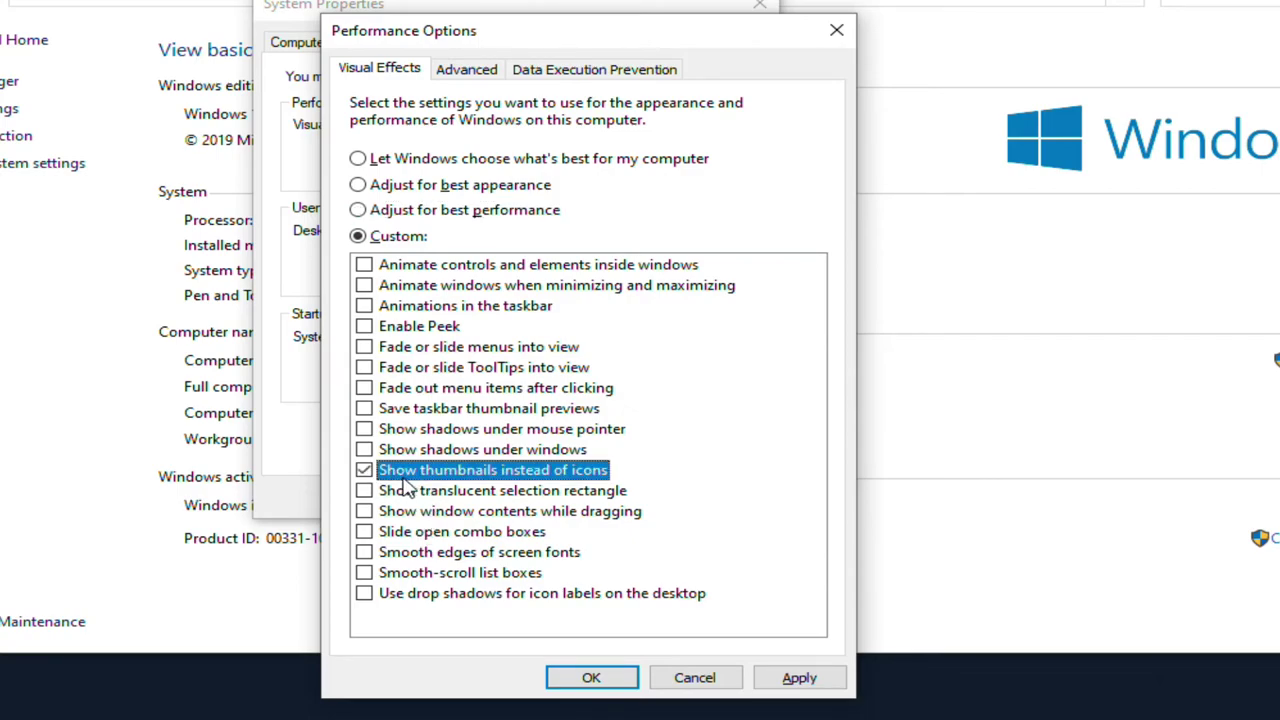
{"action": "left_click", "coordinate": [392, 558]}
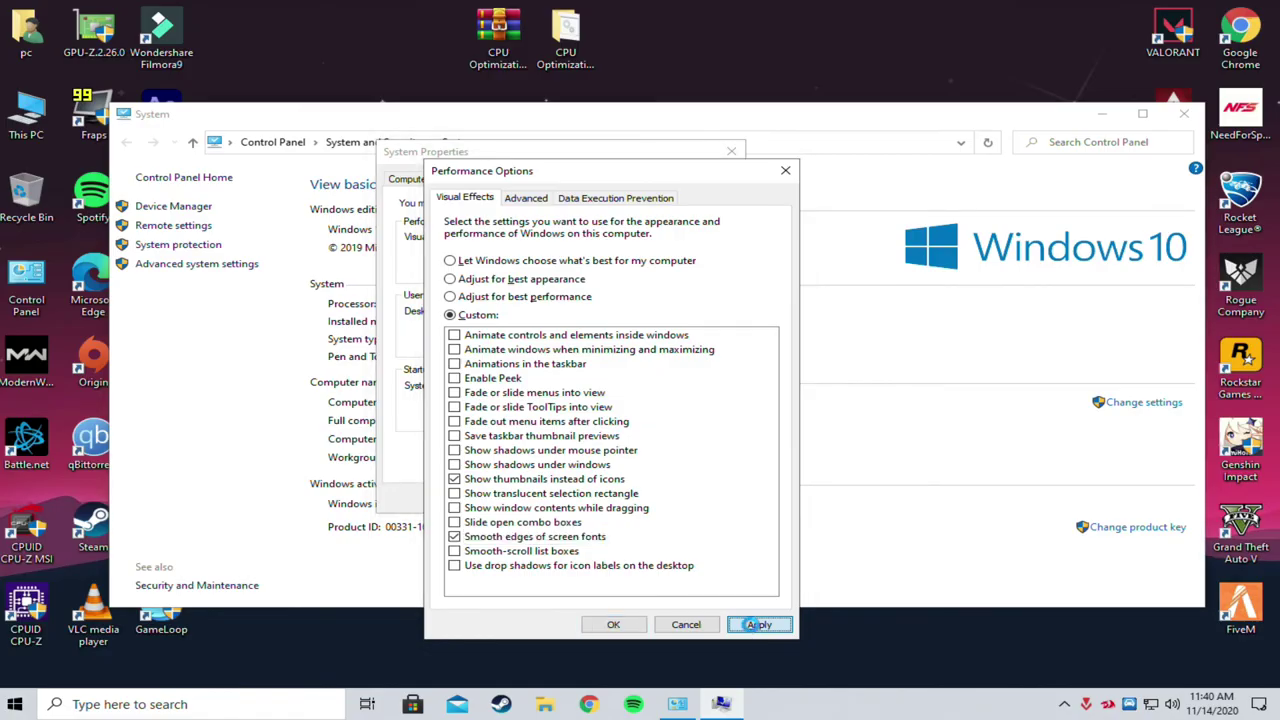
Step: Apply the visual effects settings and close the Performance Options, System Properties and System windows
{"action": "left_click", "coordinate": [799, 678]}
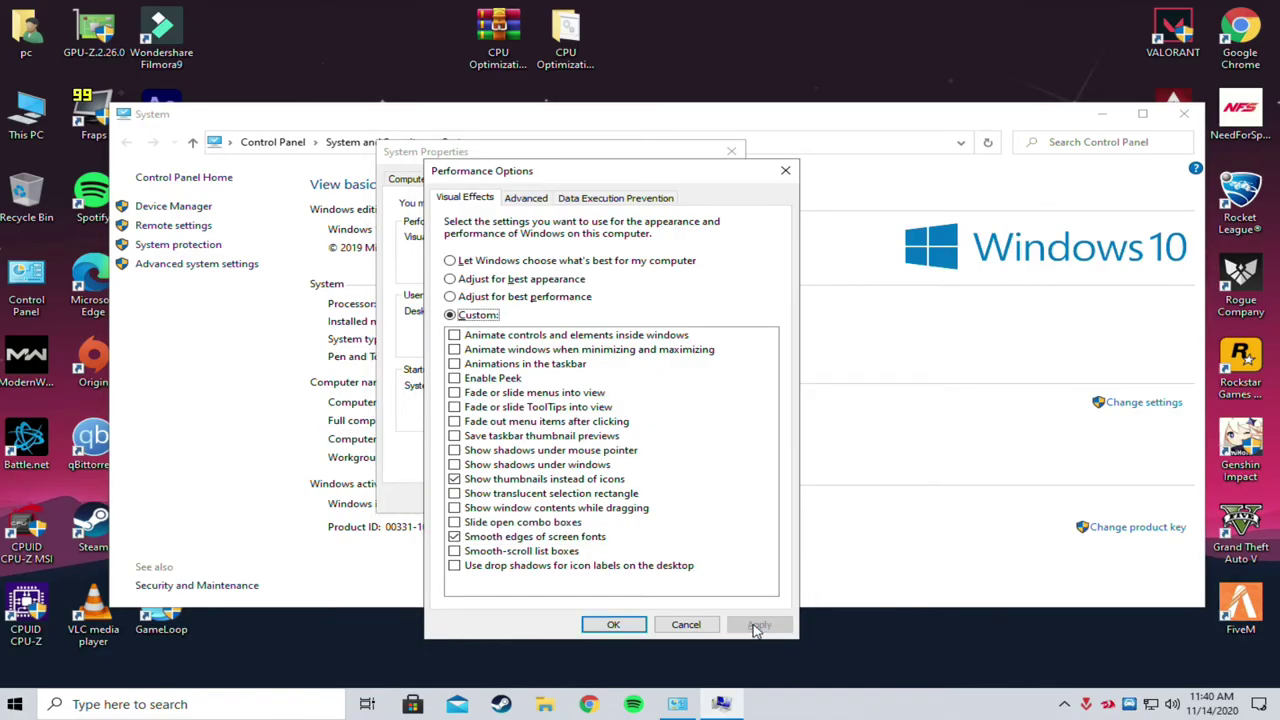
{"action": "left_click", "coordinate": [614, 625]}
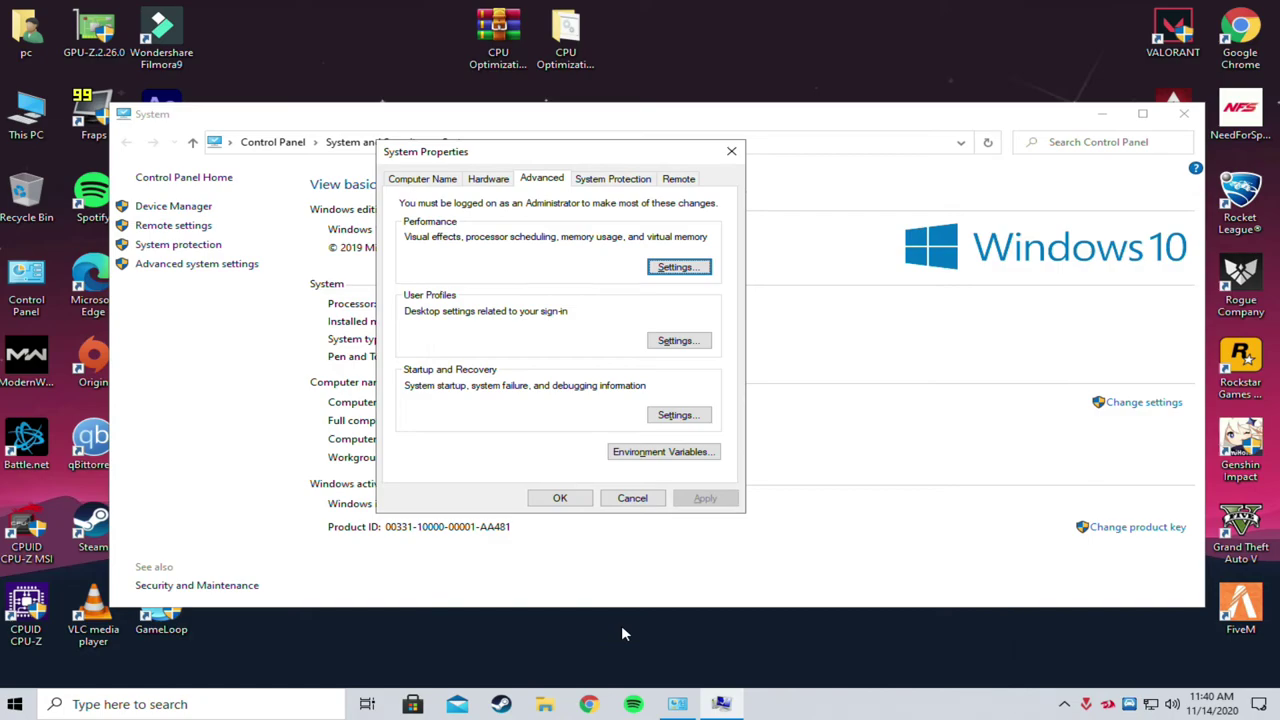
{"action": "left_click", "coordinate": [560, 499]}
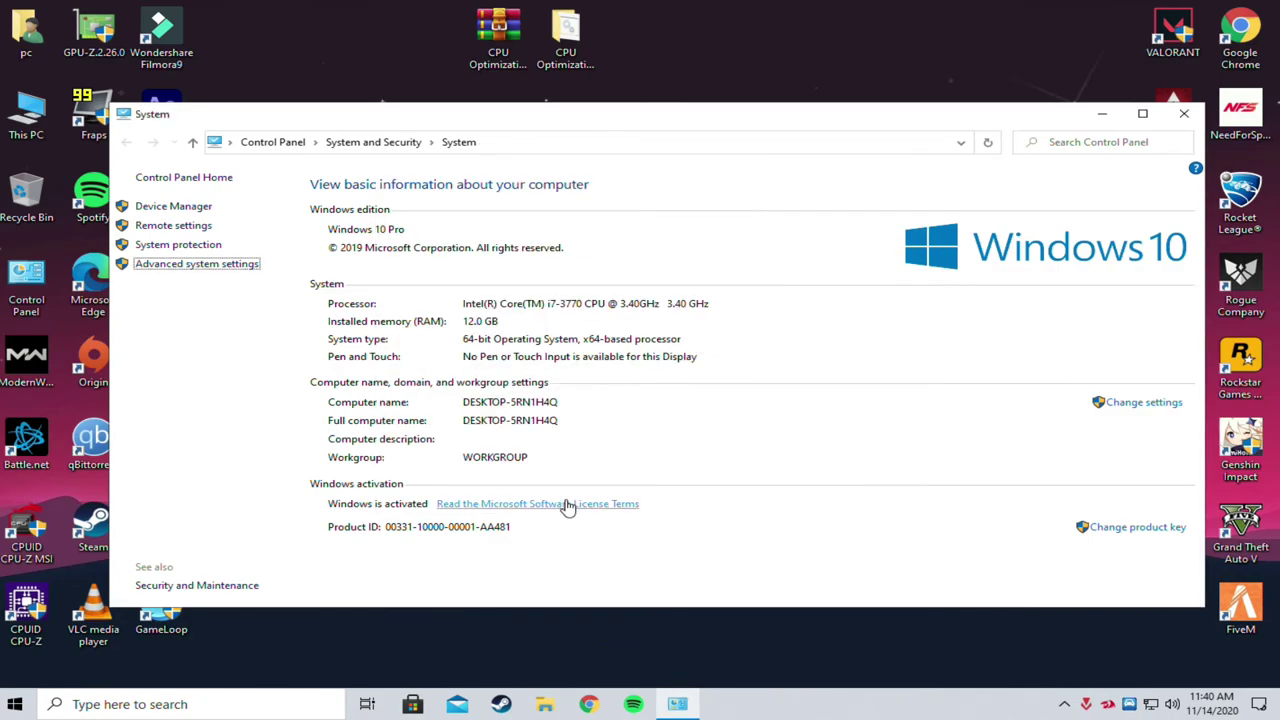
{"action": "left_click", "coordinate": [1178, 118]}
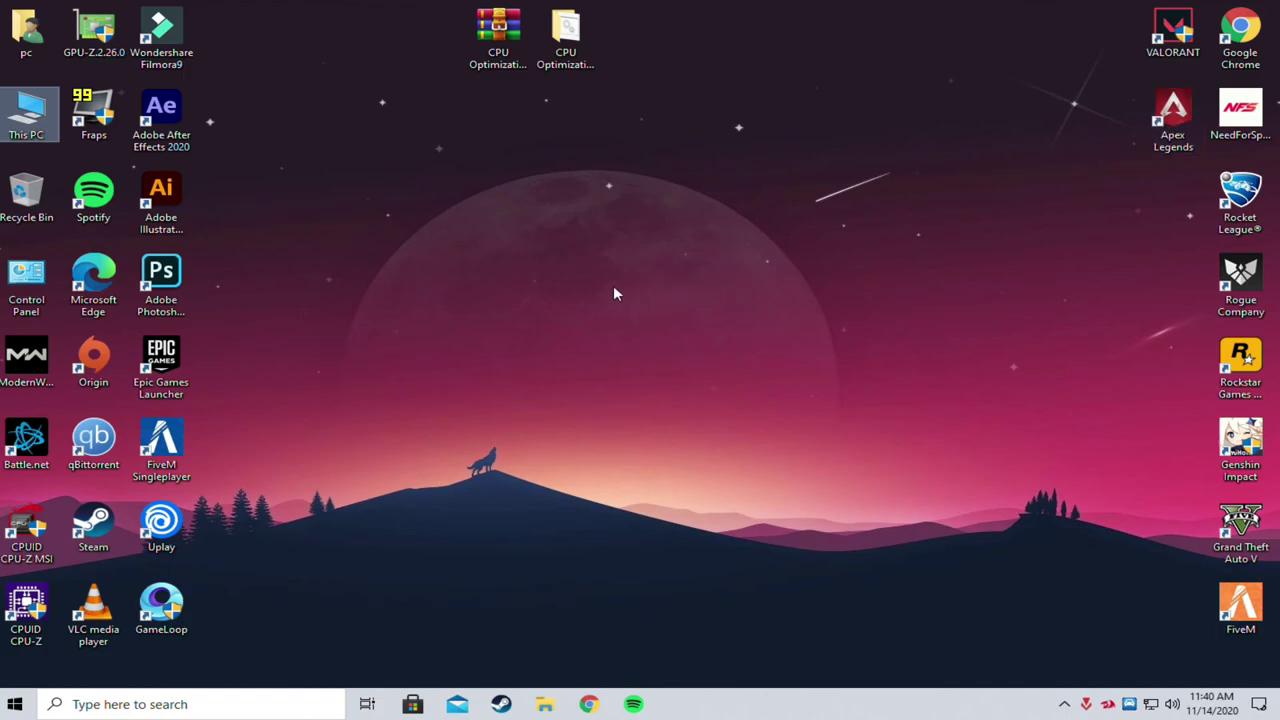